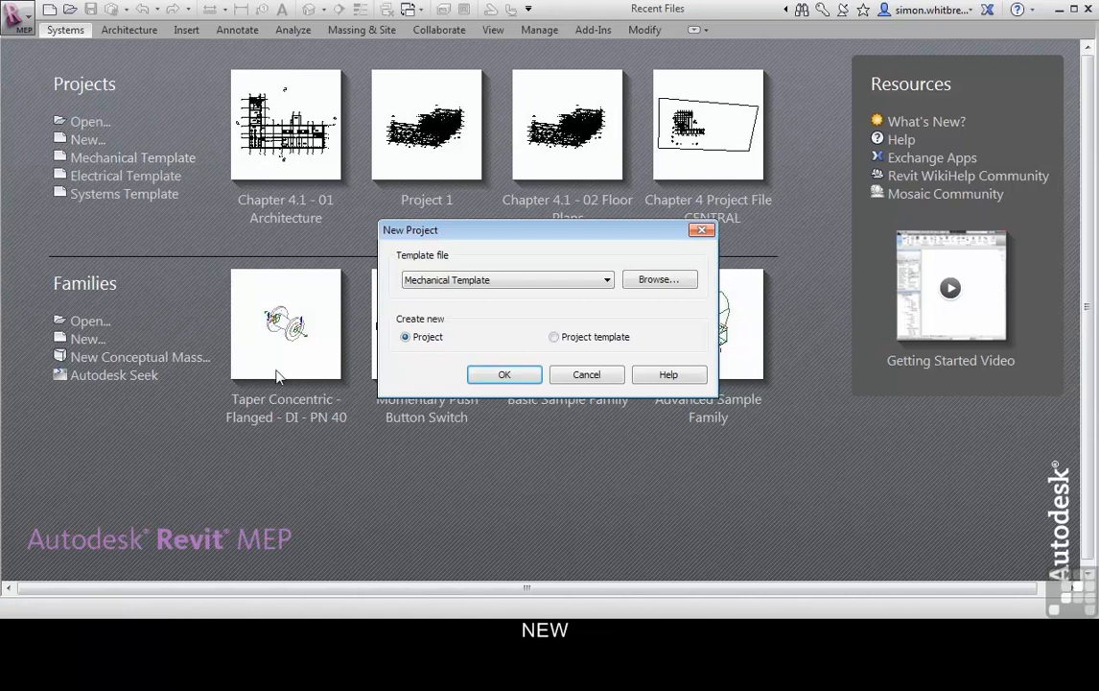
Create a new project from the template Chapter 4 - Architecture Template.rte in the Chapter 04 folder
left_click(659, 279)
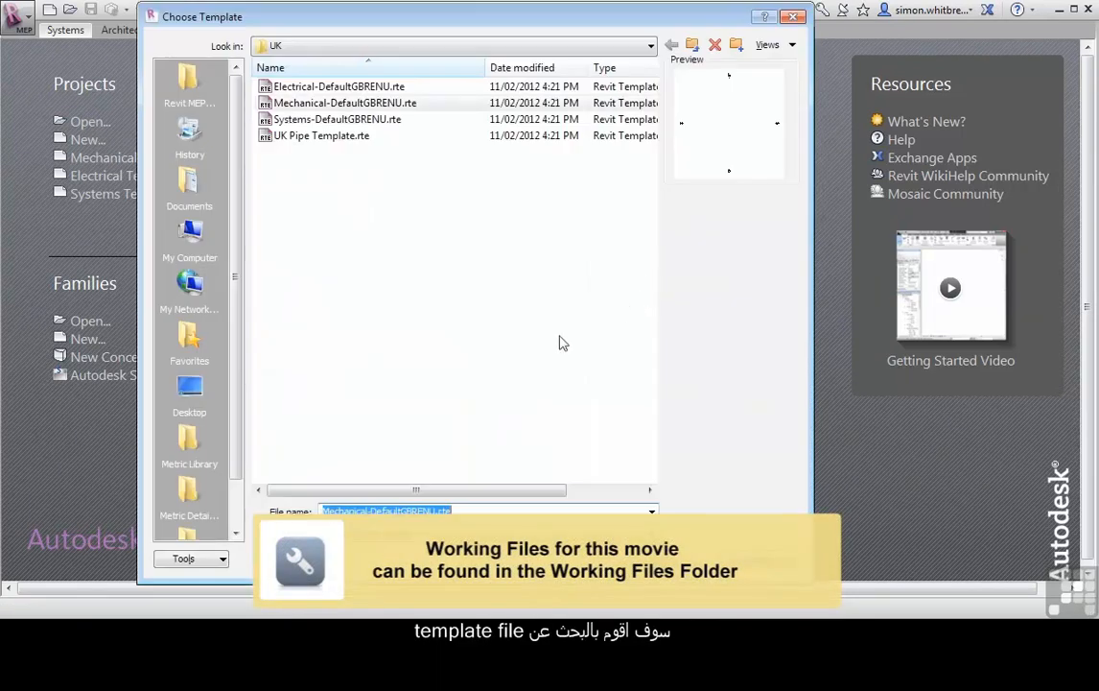
left_click(205, 105)
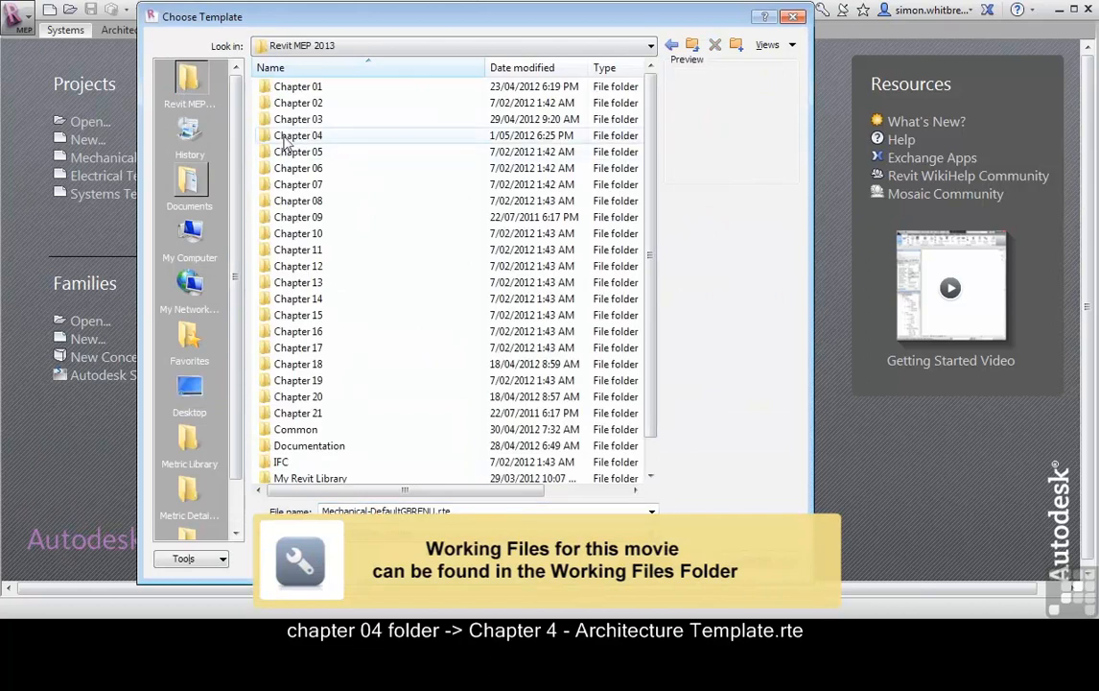
double_click(288, 139)
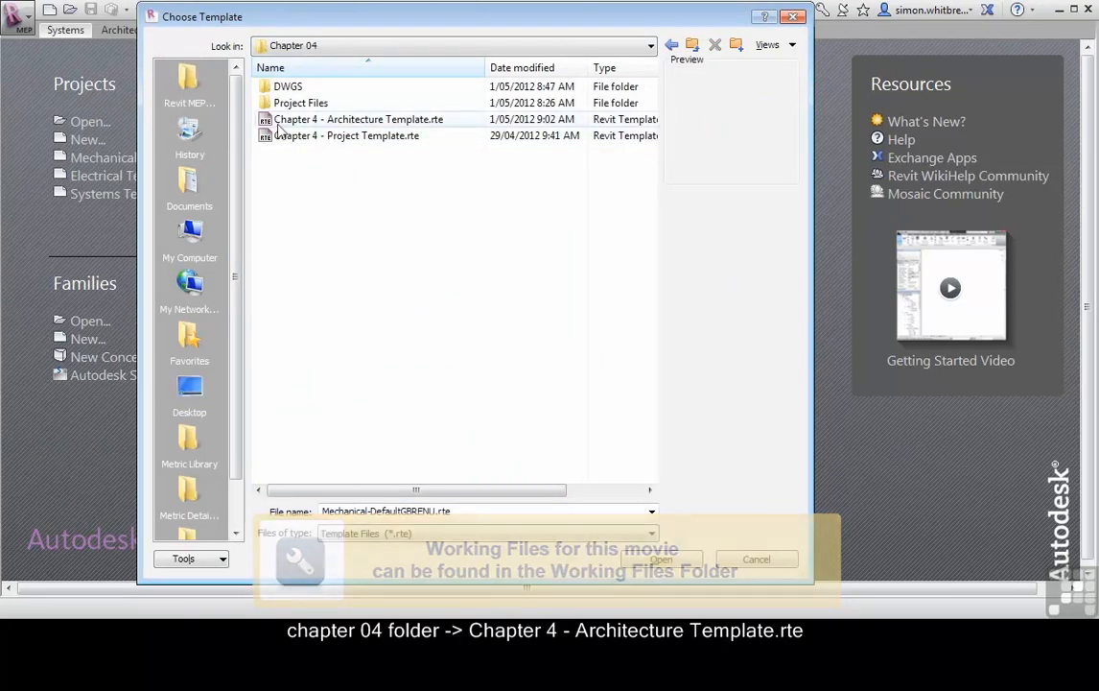
left_click(353, 123)
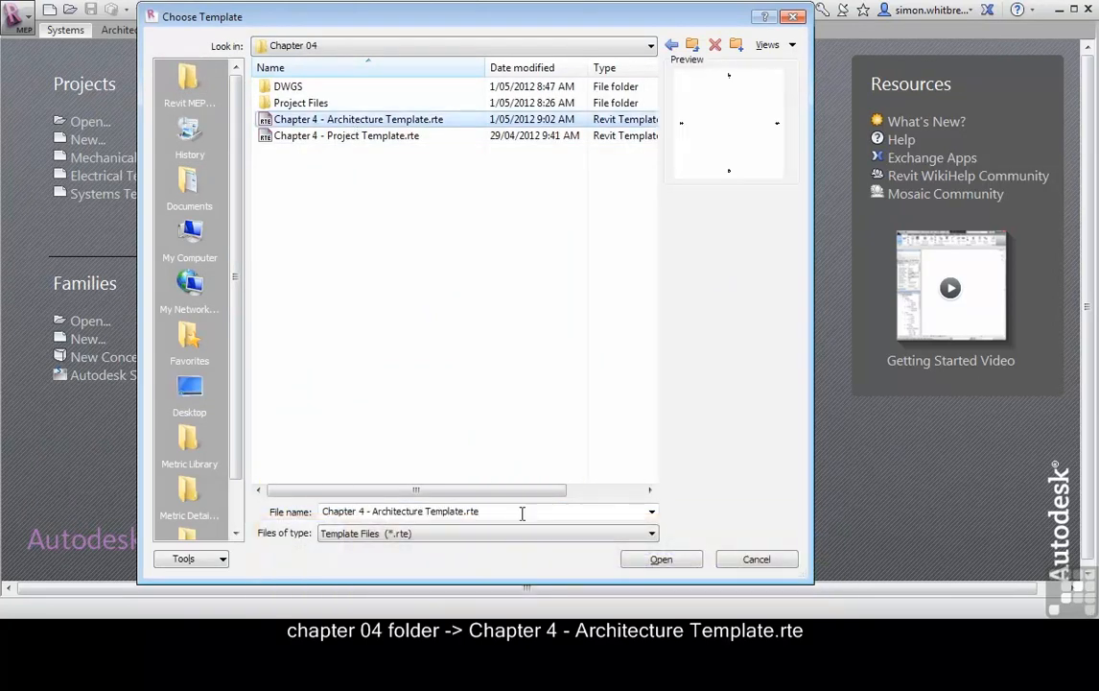
left_click(661, 559)
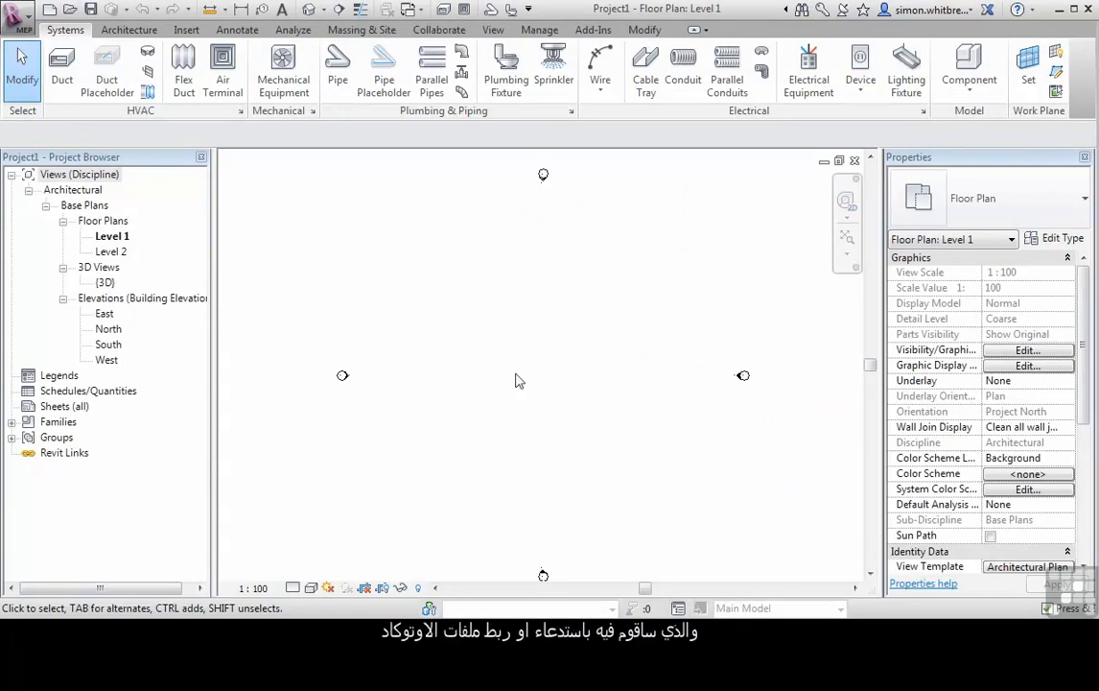
Start a CAD link and choose FloorPlan-Level1.dwg from the DWGS folder
left_click(187, 31)
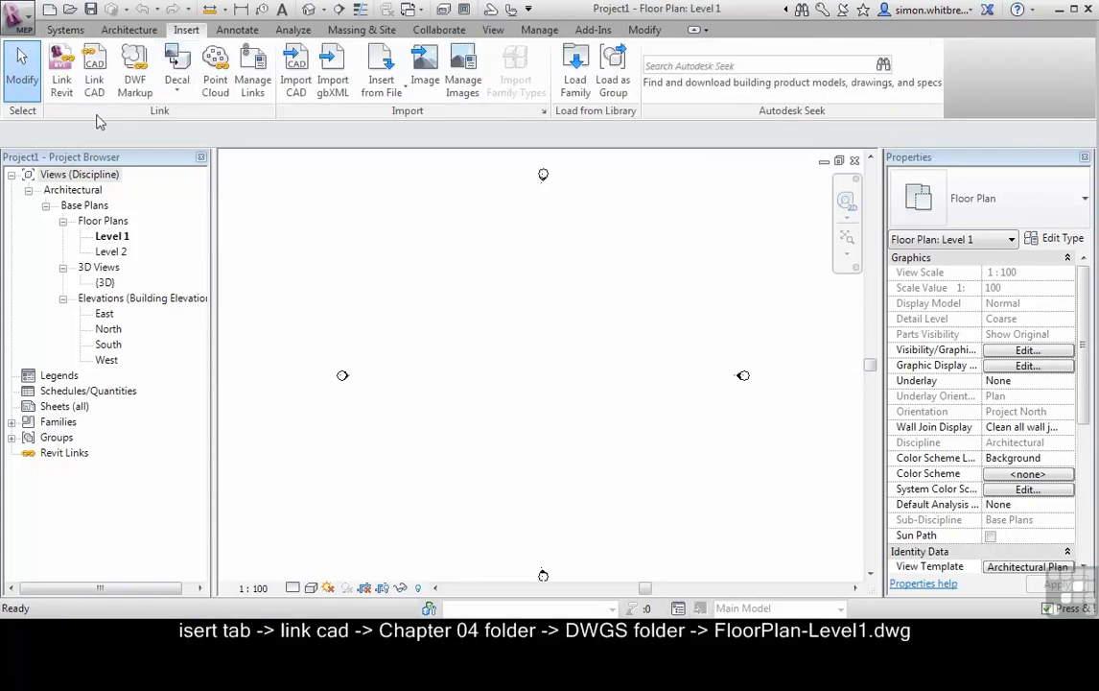
left_click(93, 80)
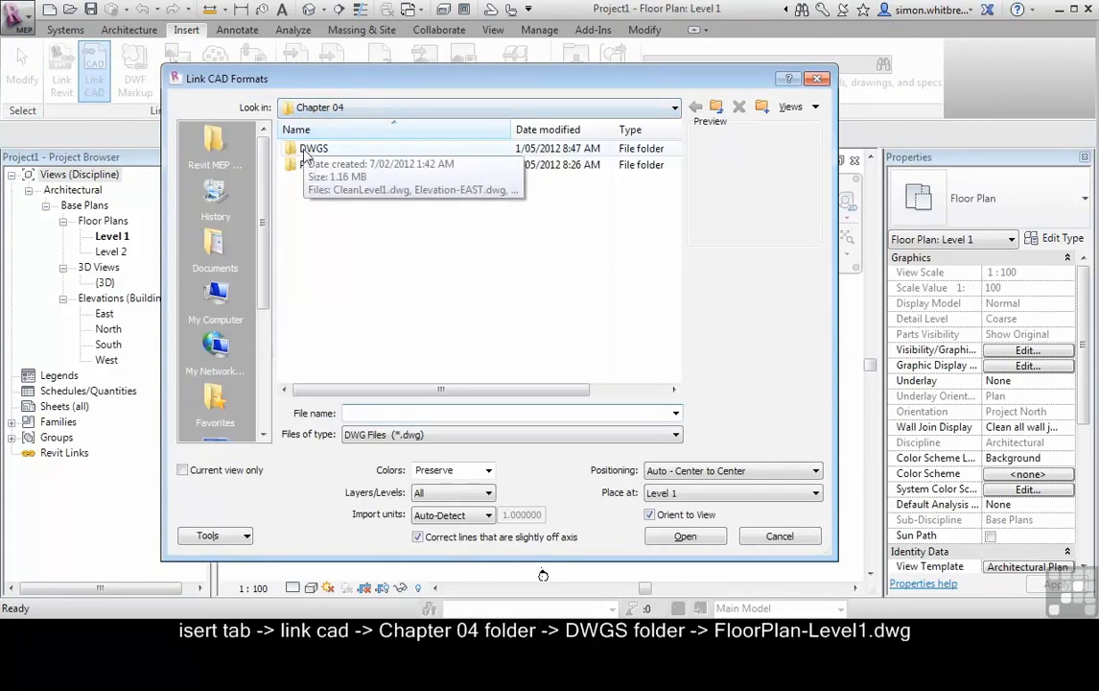
double_click(302, 151)
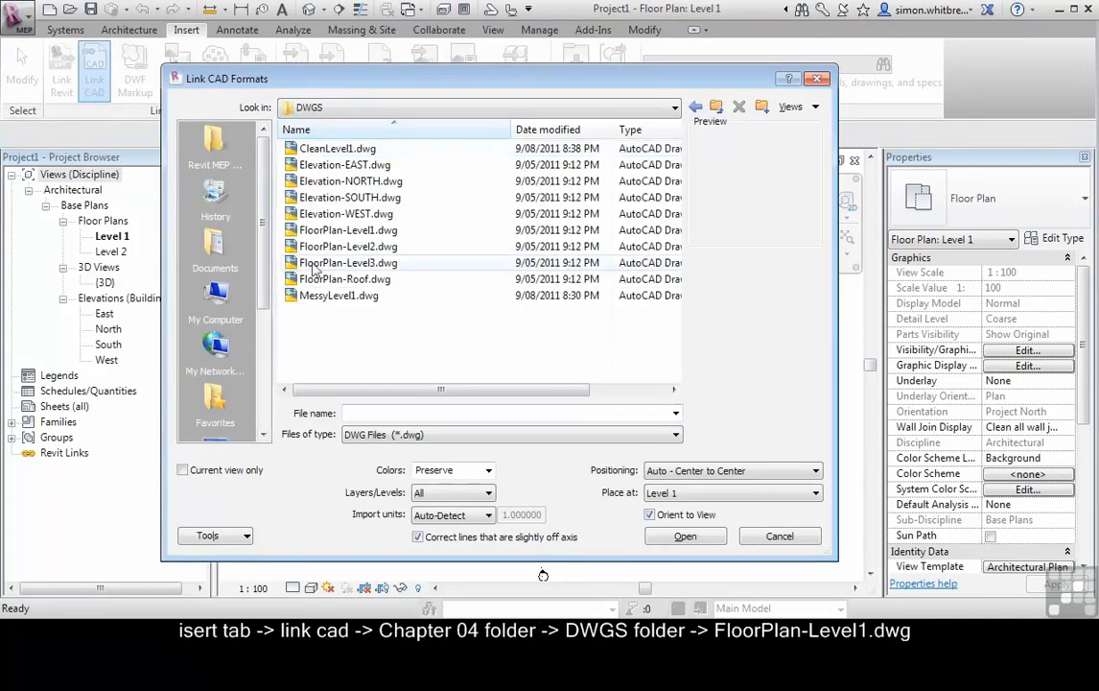
left_click(316, 235)
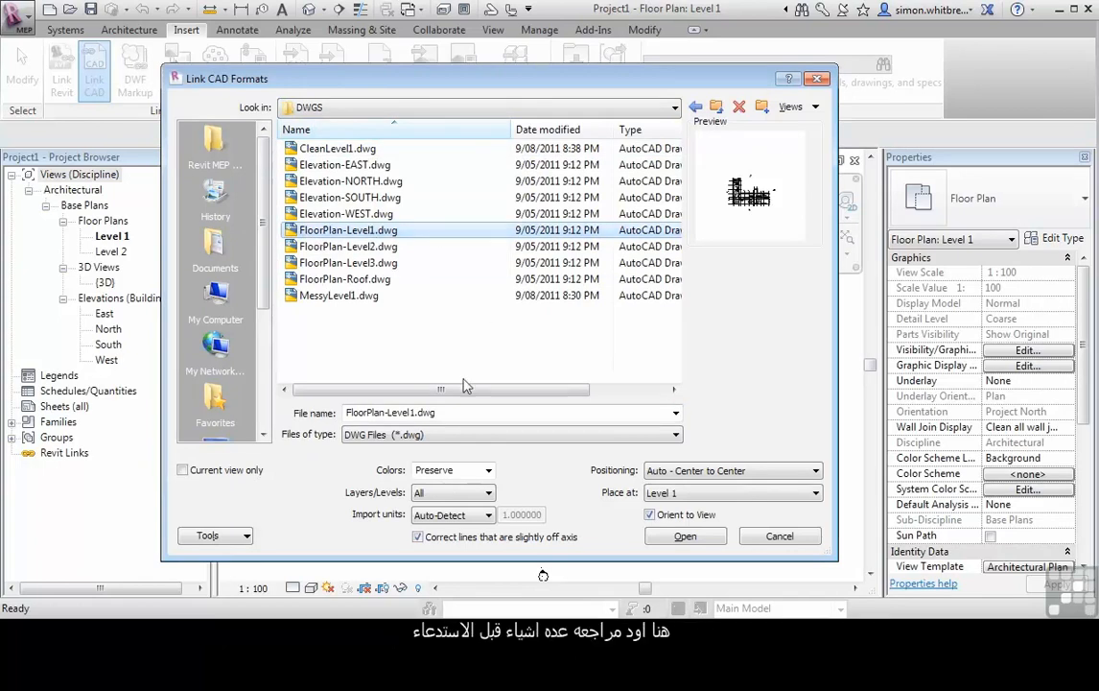
Link the drawing in Black and White, without correcting off-axis lines, positioned Auto - Origin to Origin at Level 1
left_click(487, 470)
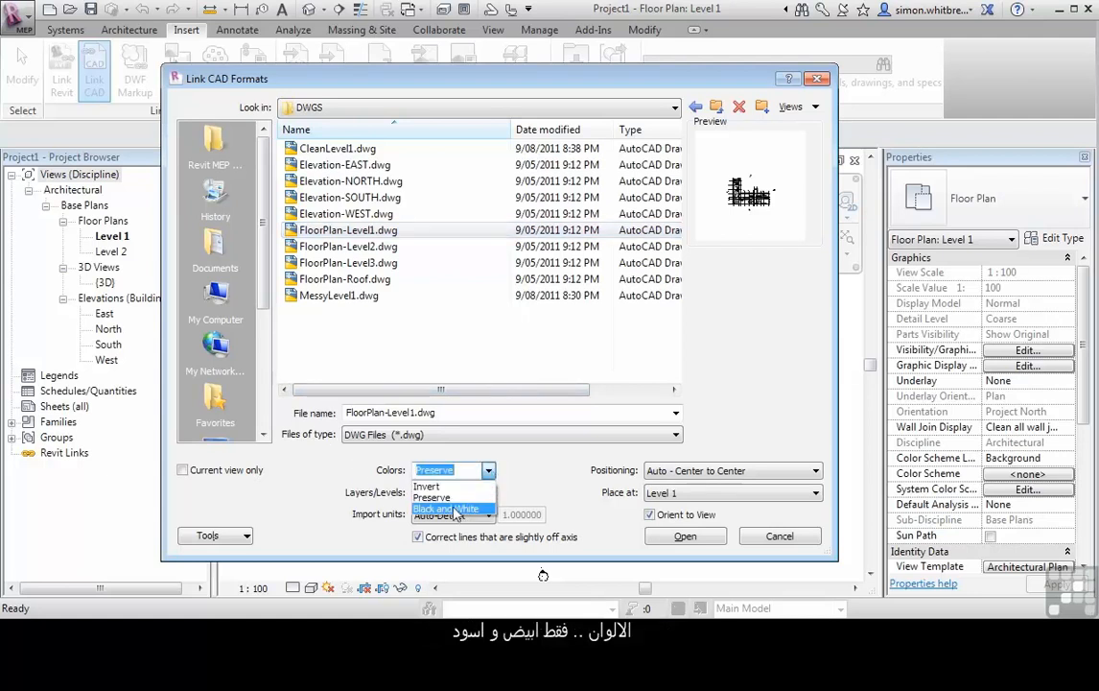
left_click(456, 509)
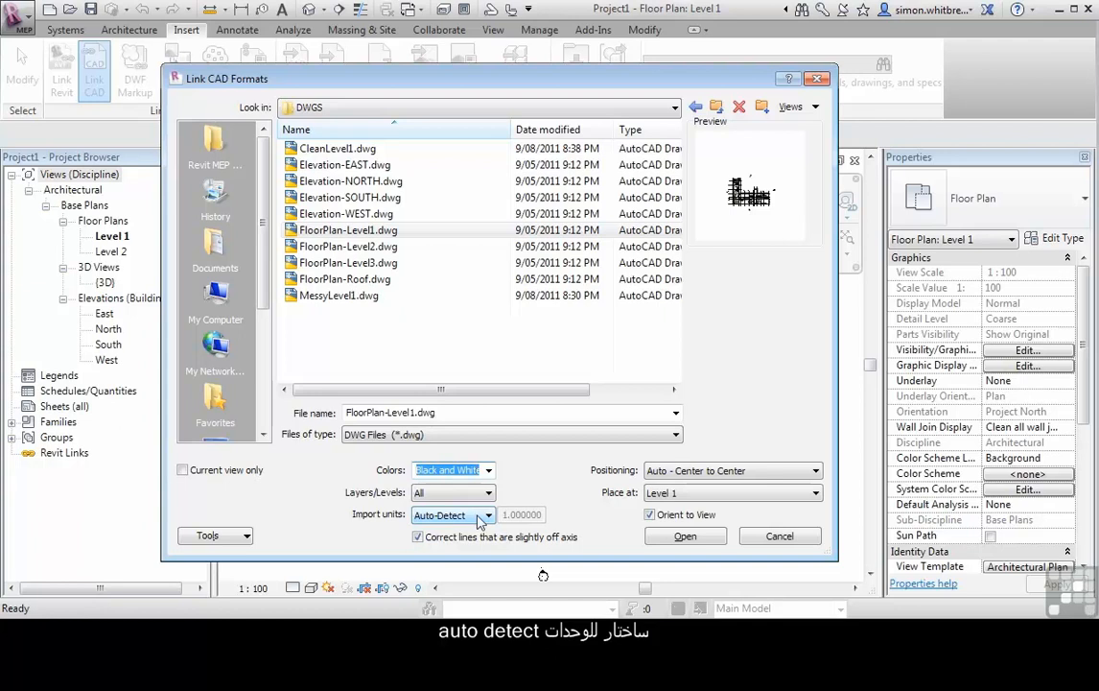
left_click(418, 538)
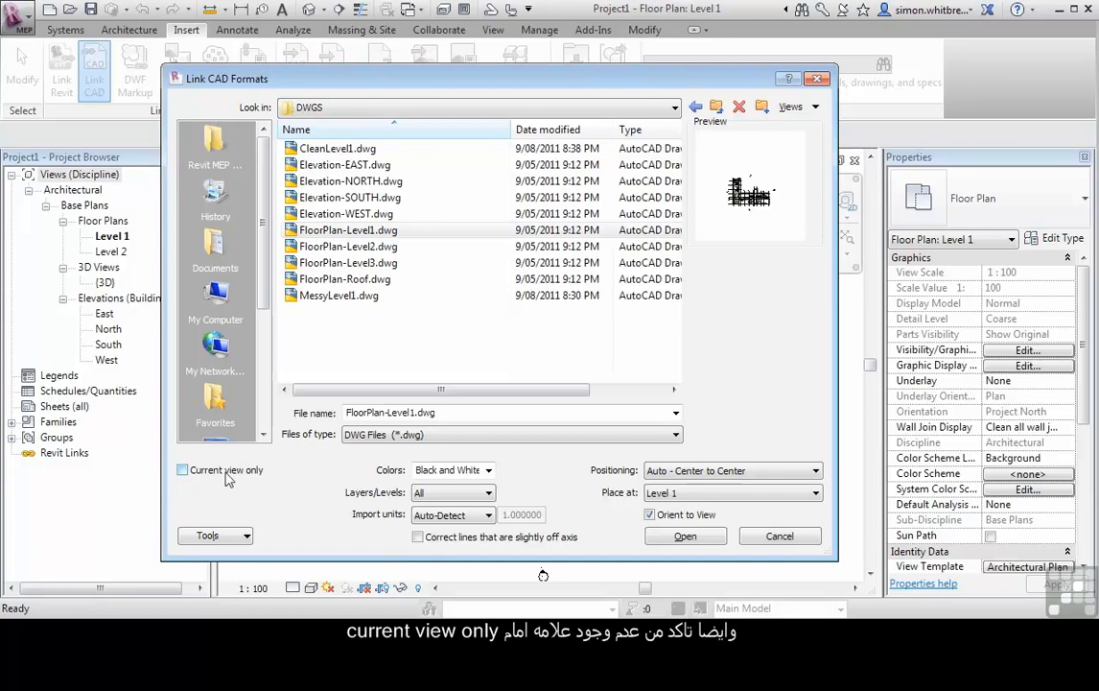
left_click(769, 479)
left_click(711, 499)
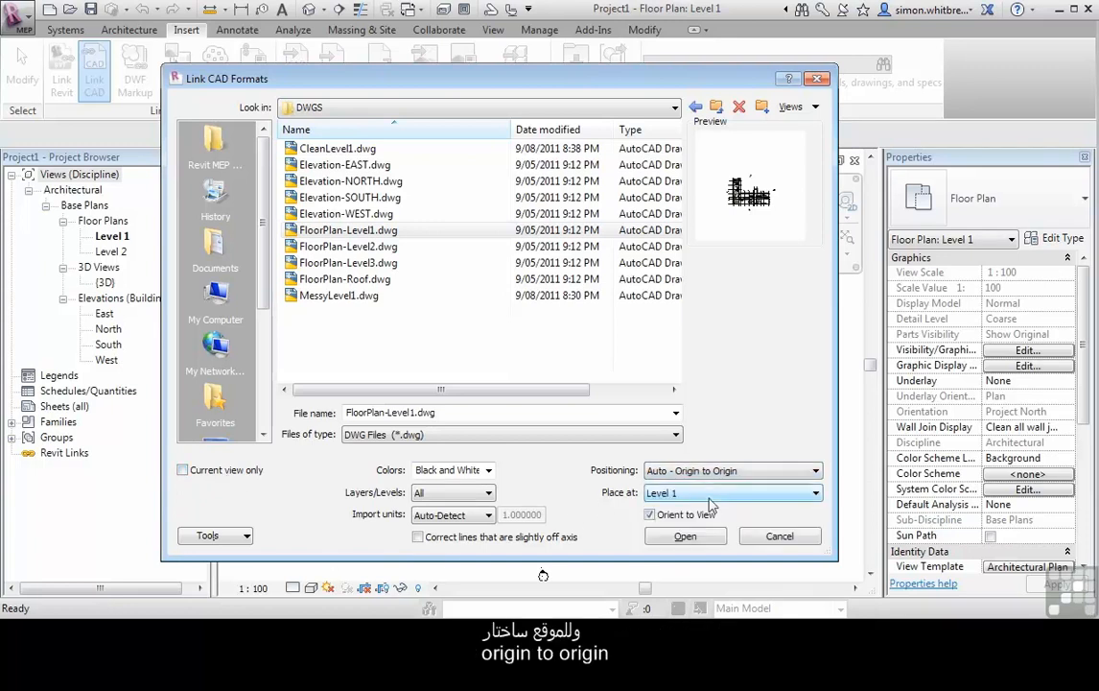
left_click(678, 537)
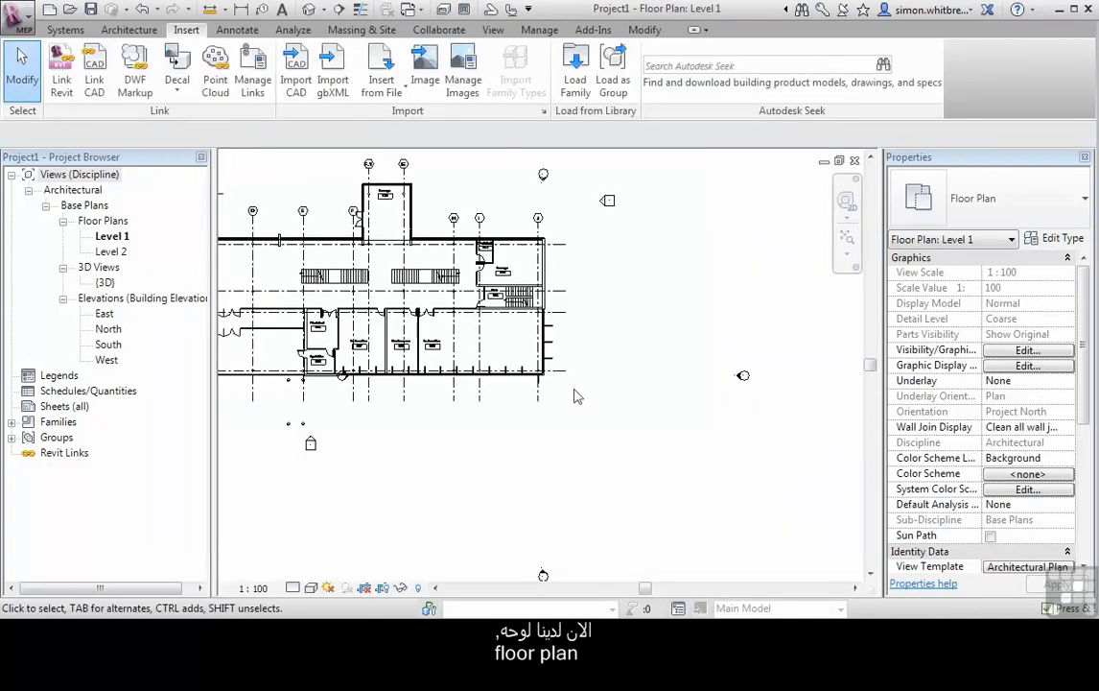
Move all four default elevation markers together so the east marker lands on the linked floor plan's east elevation symbol
right_click(594, 355)
left_click(651, 523)
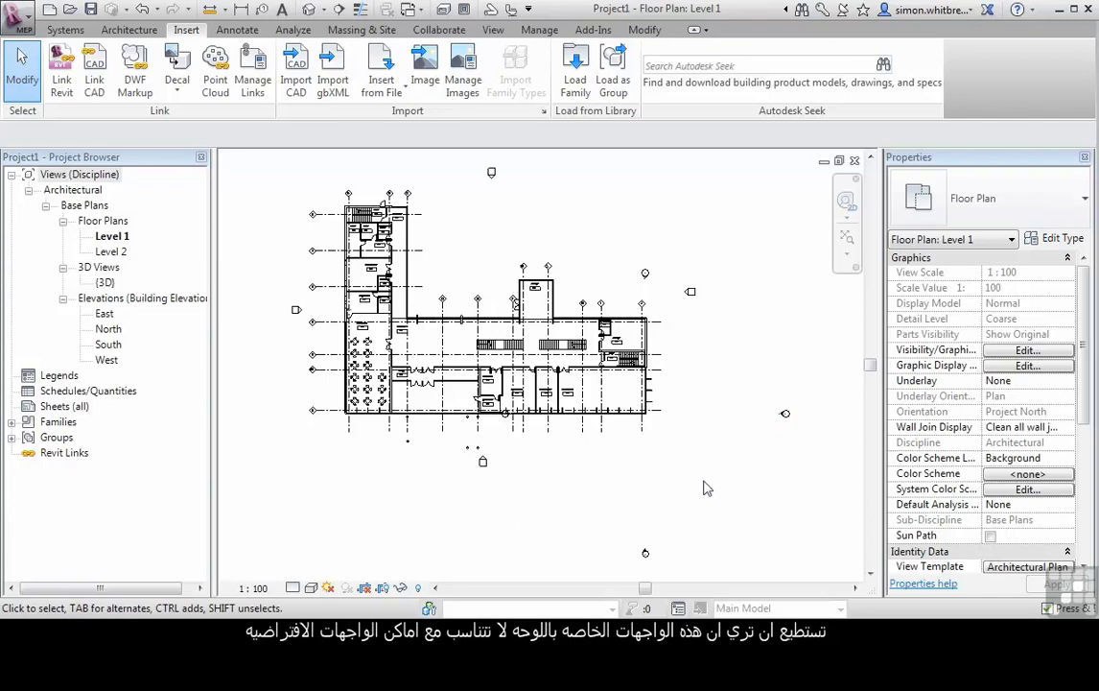
scroll(592, 485, "down", 3)
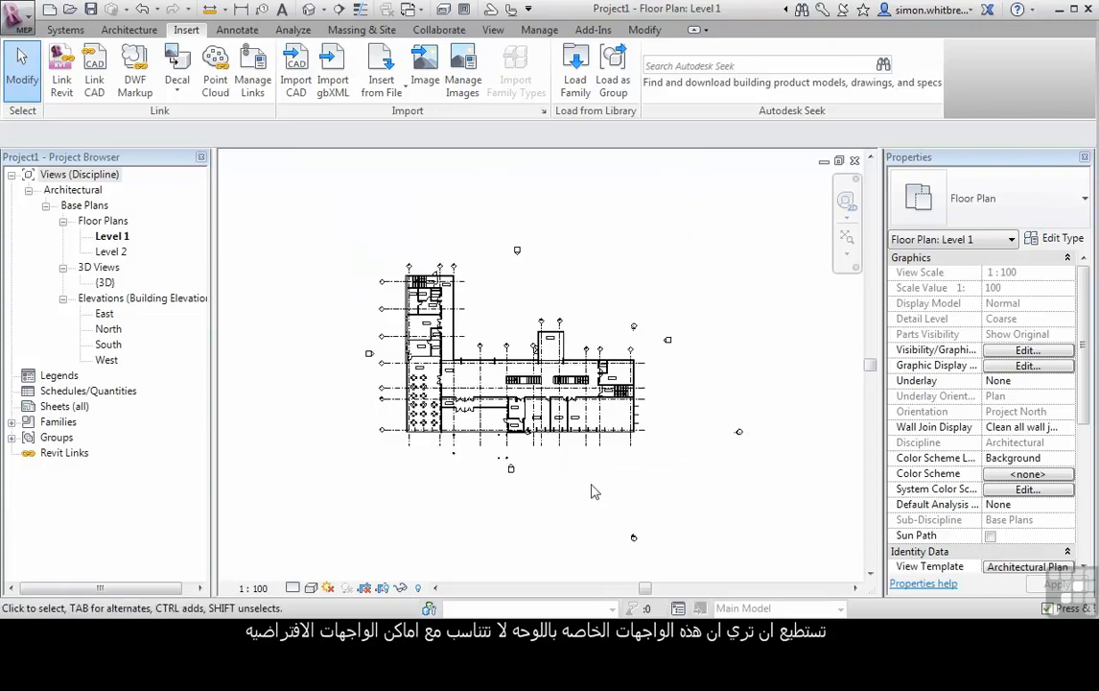
left_click_drag(436, 501, 796, 322)
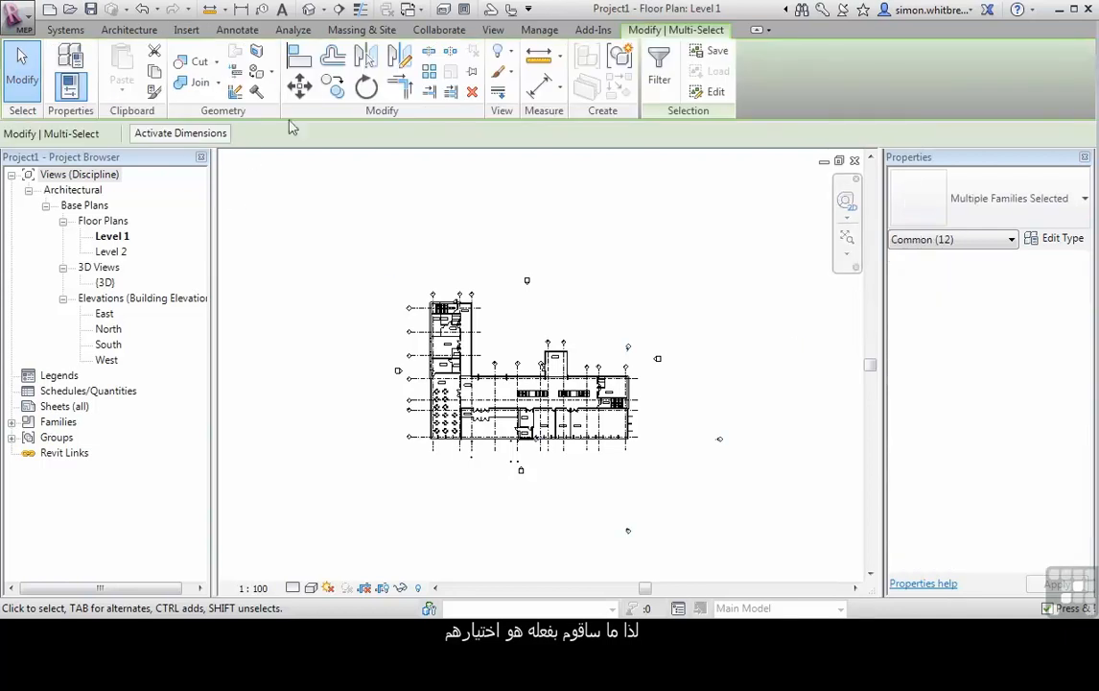
left_click(299, 90)
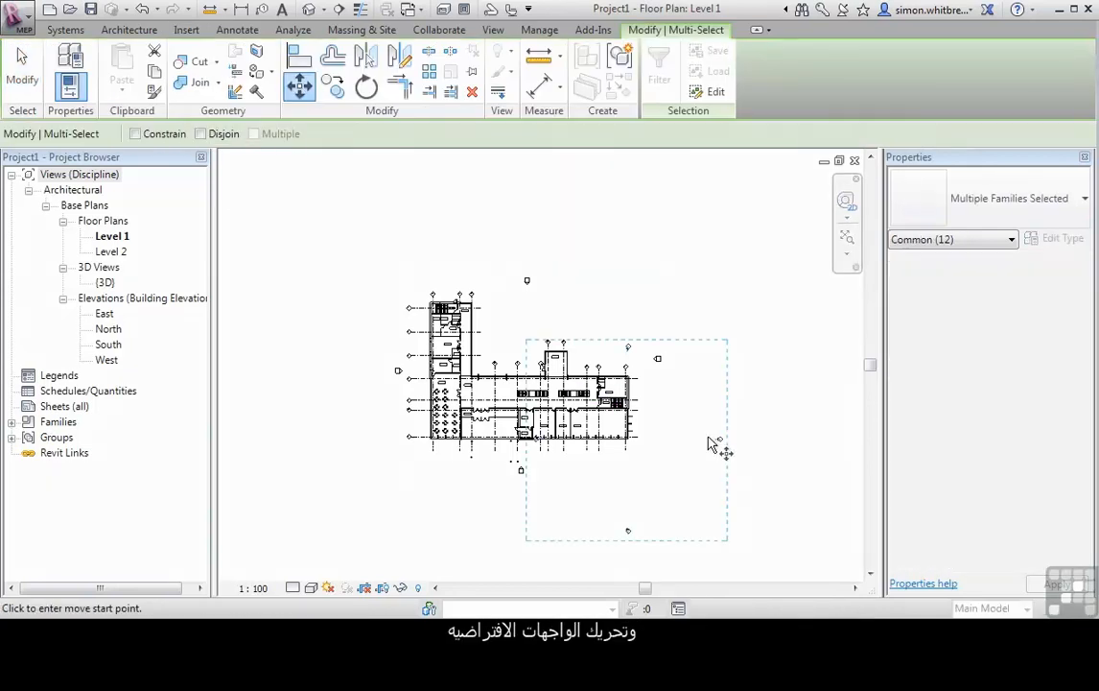
left_click(717, 439)
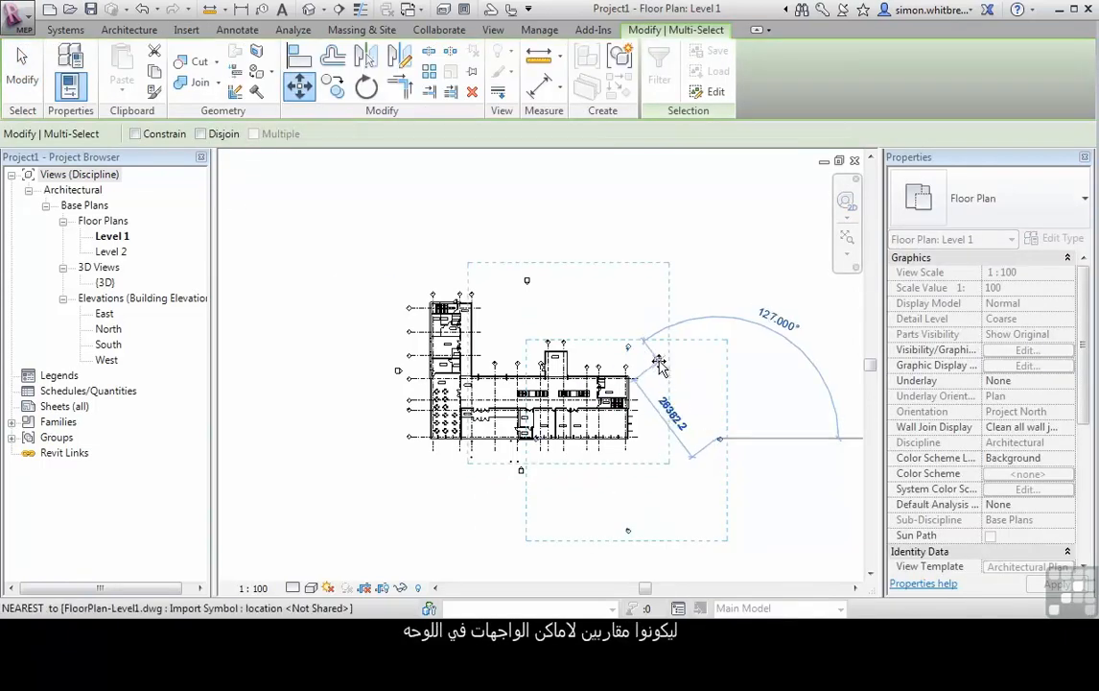
left_click(654, 361)
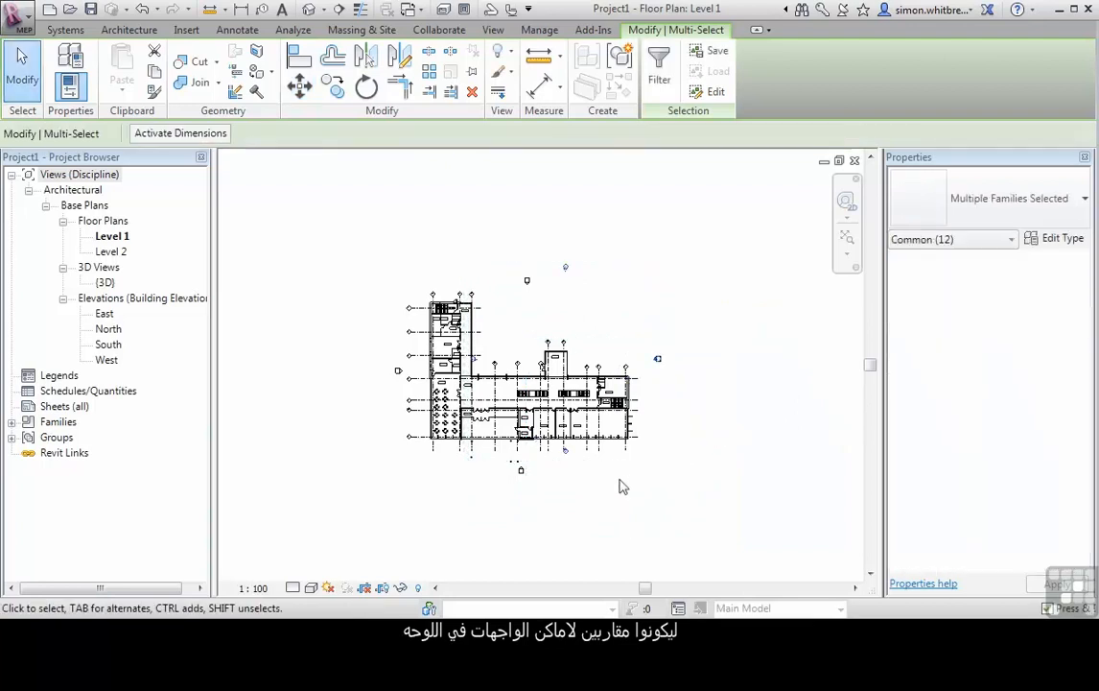
Shift the north, south and west elevation markers to match the elevation symbols of the linked floor plan
left_click(446, 525)
left_click_drag(442, 508, 610, 259)
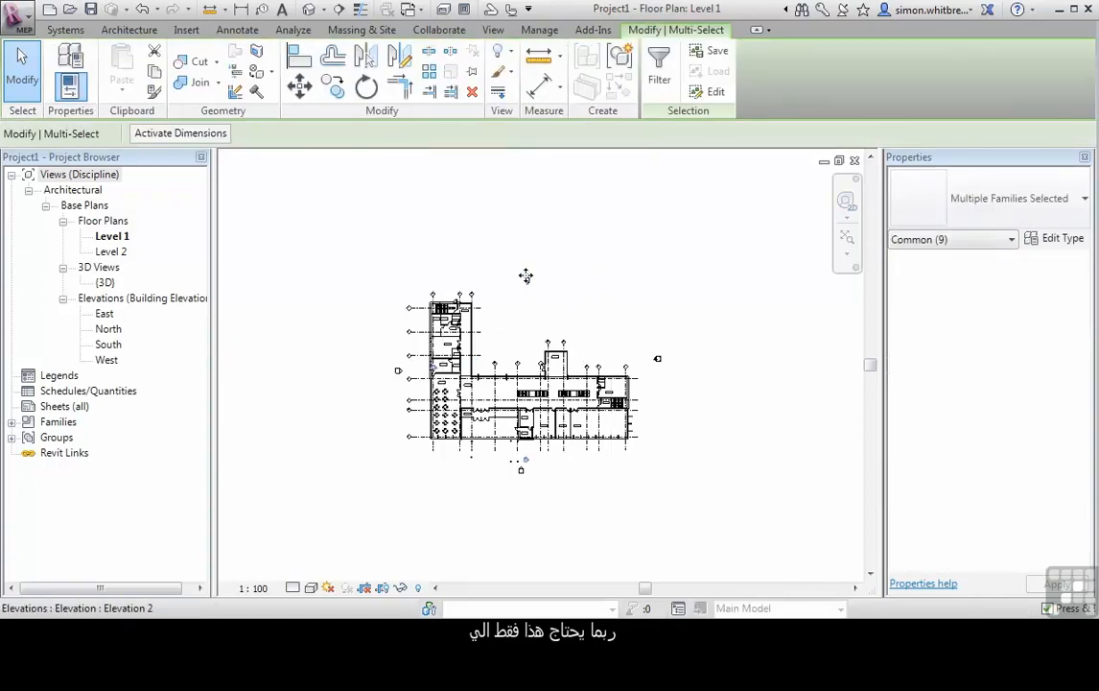
left_click(307, 428)
mouse_move(336, 395)
left_mouse_down()
mouse_move(425, 366)
mouse_move(431, 349)
mouse_move(398, 371)
left_mouse_up()
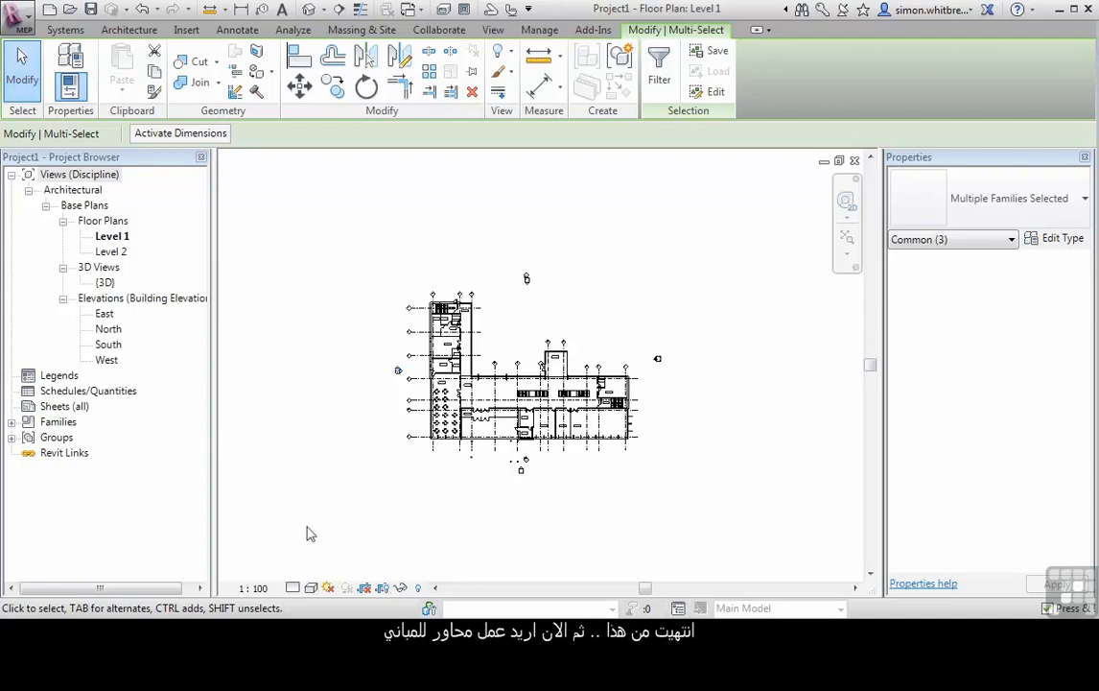
left_click(330, 338)
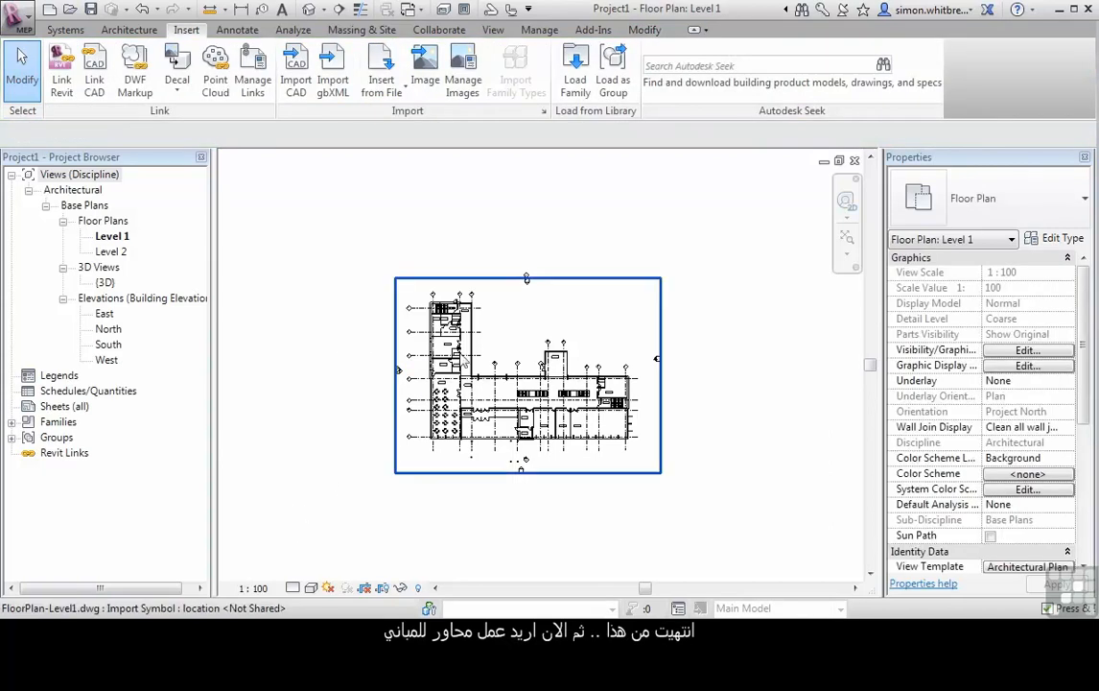
Place a grid with the Pick Lines option on grid line A of the linked floor plan
scroll(422, 352, "up", 2)
scroll(422, 352, "up", 3)
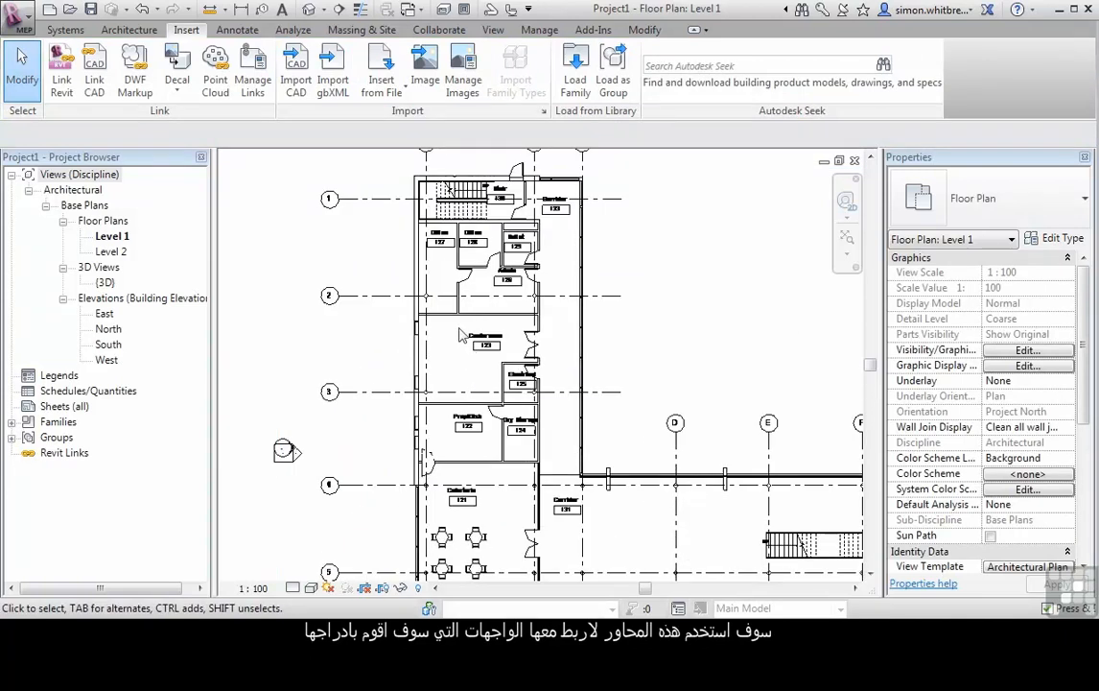
scroll(356, 313, "down", 5)
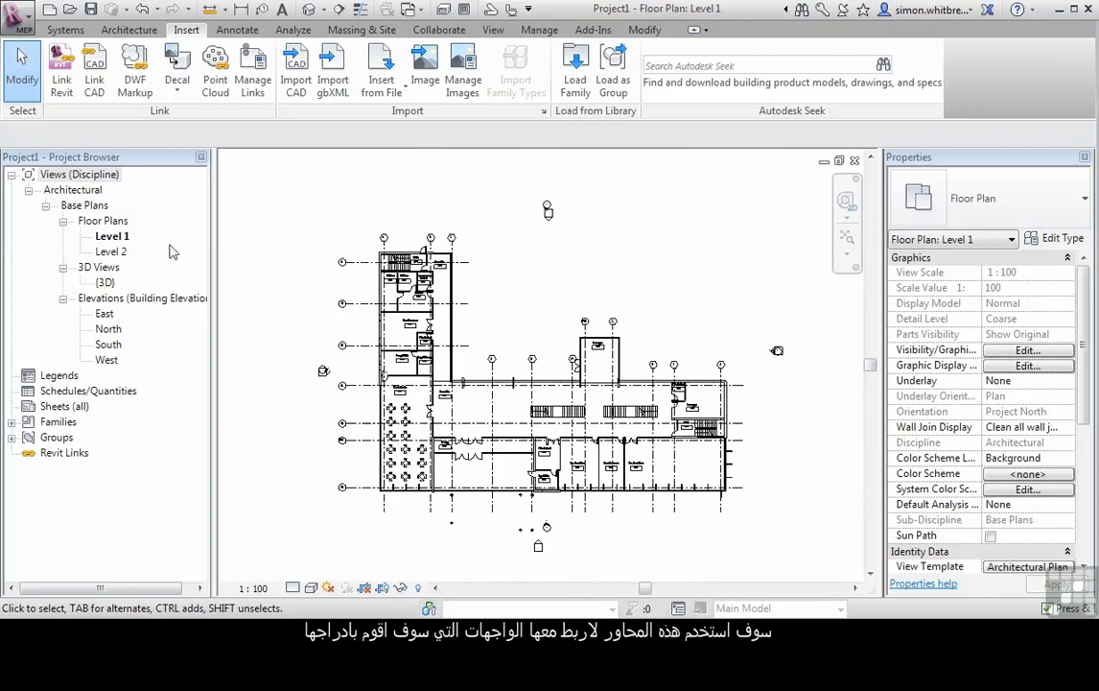
left_click(128, 31)
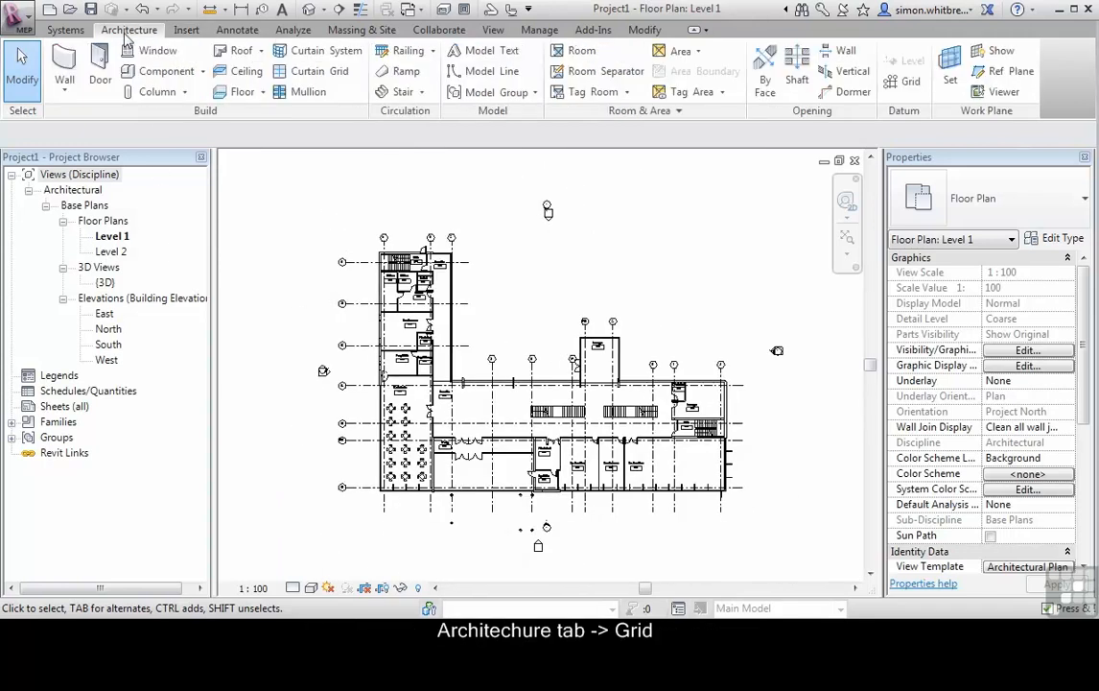
left_click(909, 83)
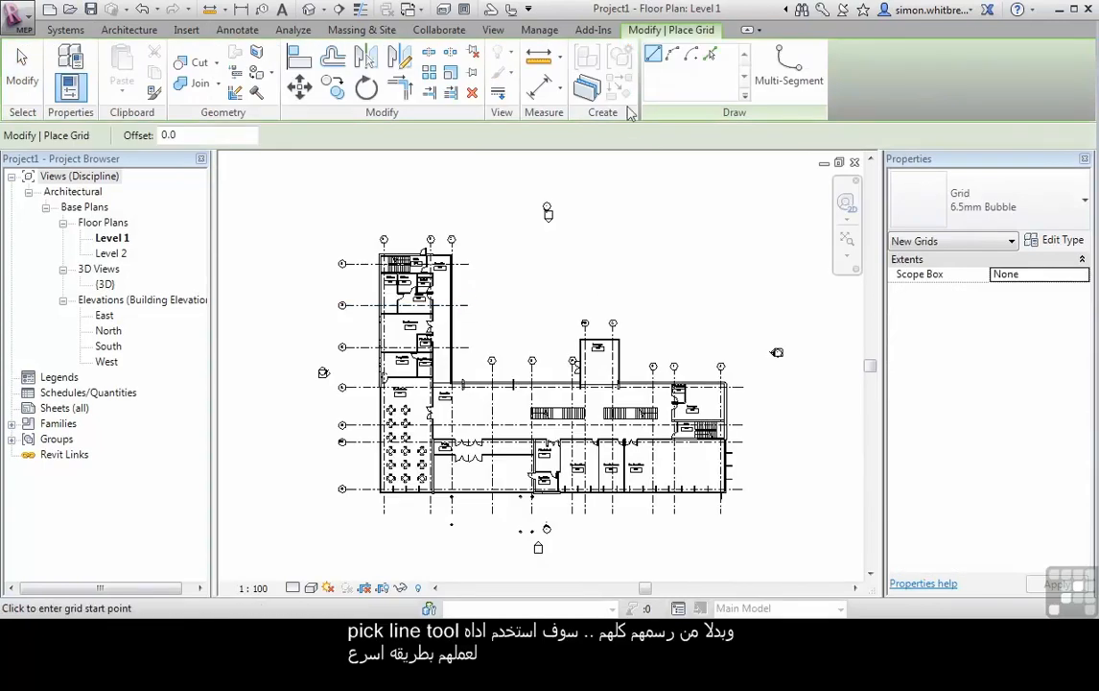
left_click(711, 55)
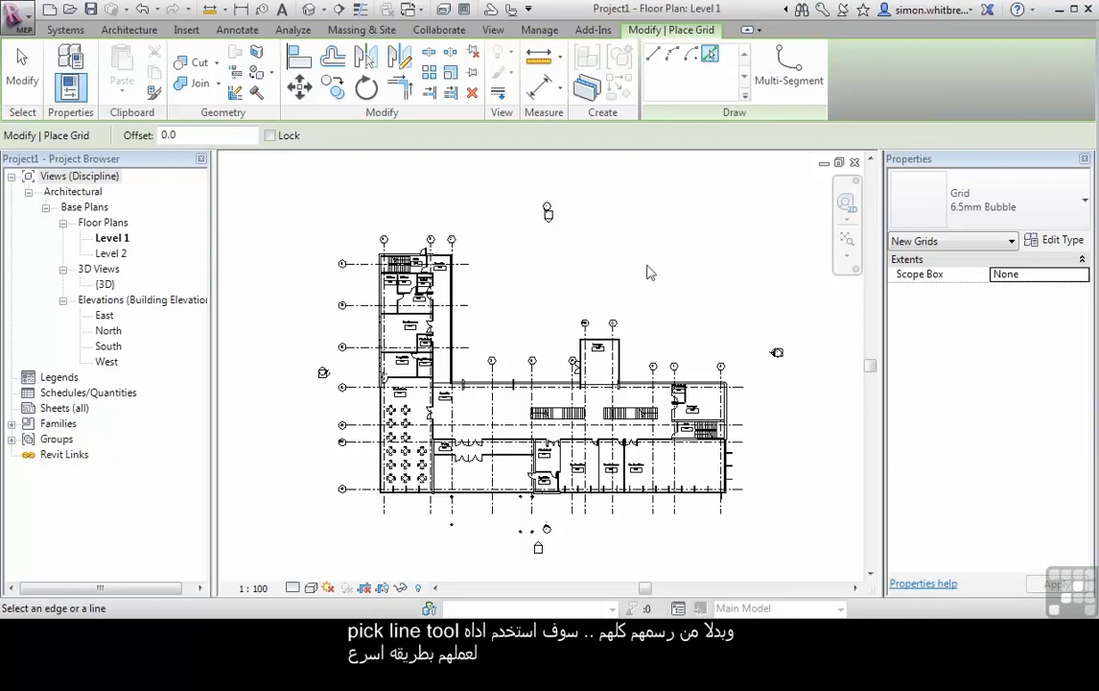
scroll(391, 275, "up", 4)
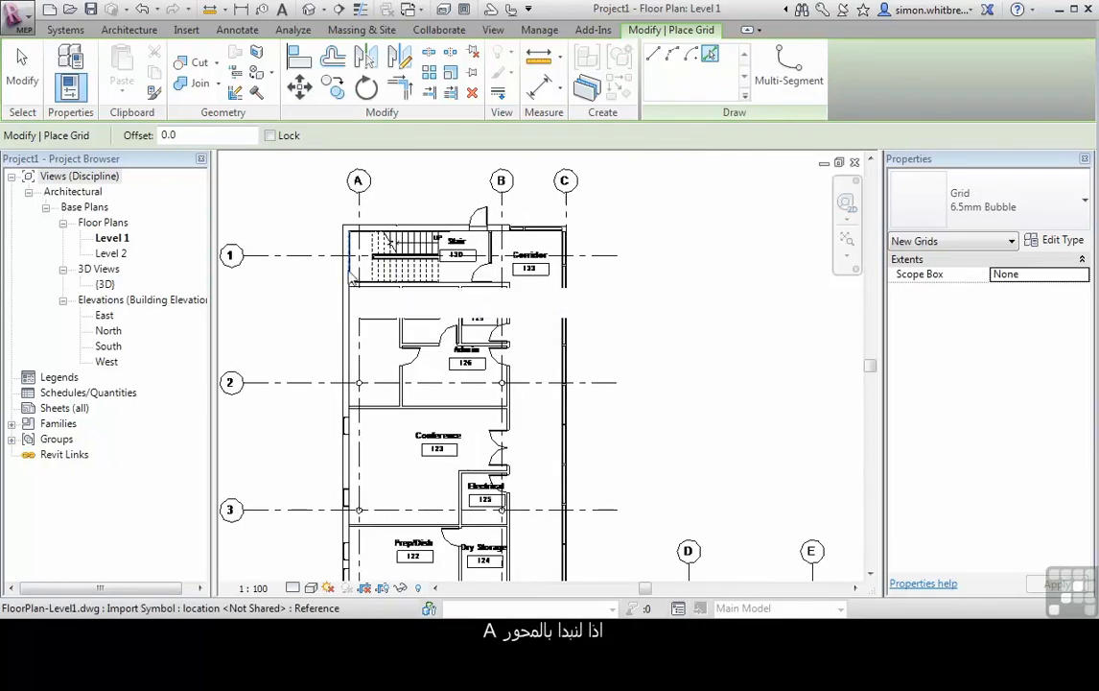
left_click(363, 210)
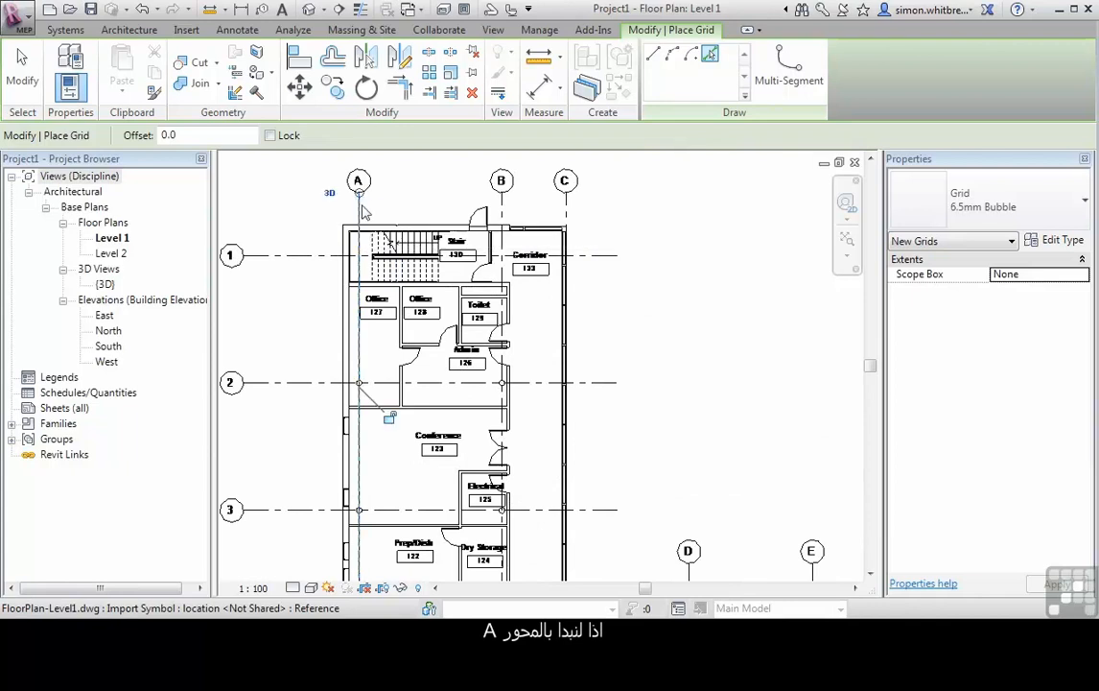
Leave grid placement and rename the new grid's bubble as A
scroll(363, 211, "down", 5)
scroll(362, 453, "up", 6)
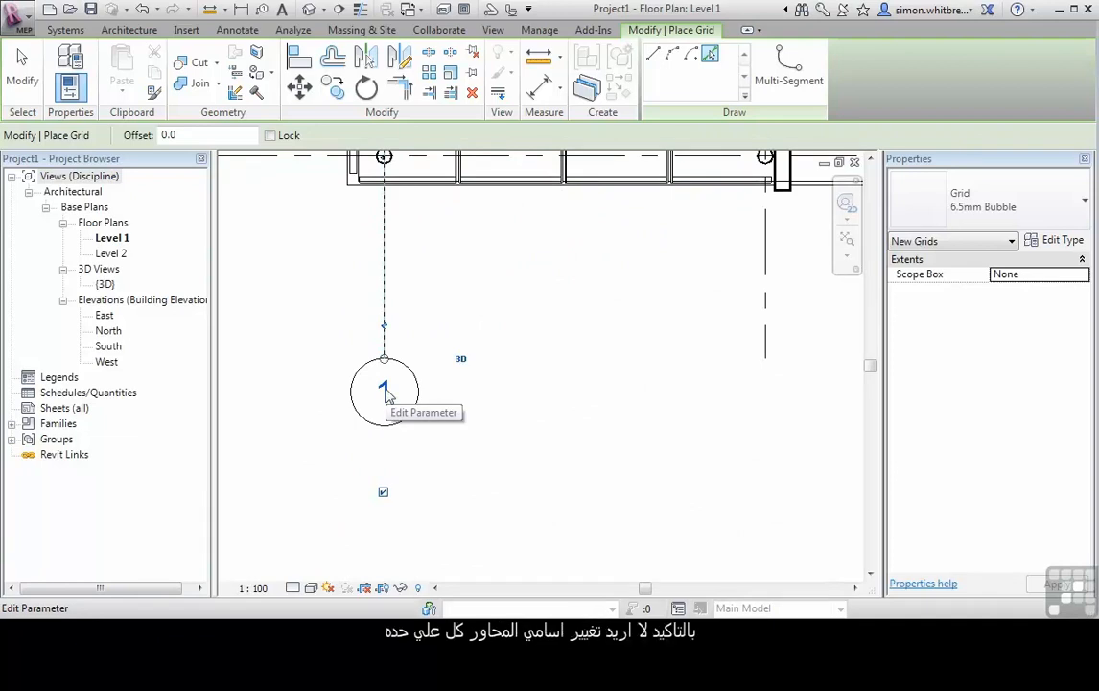
key("Escape")
key("Escape")
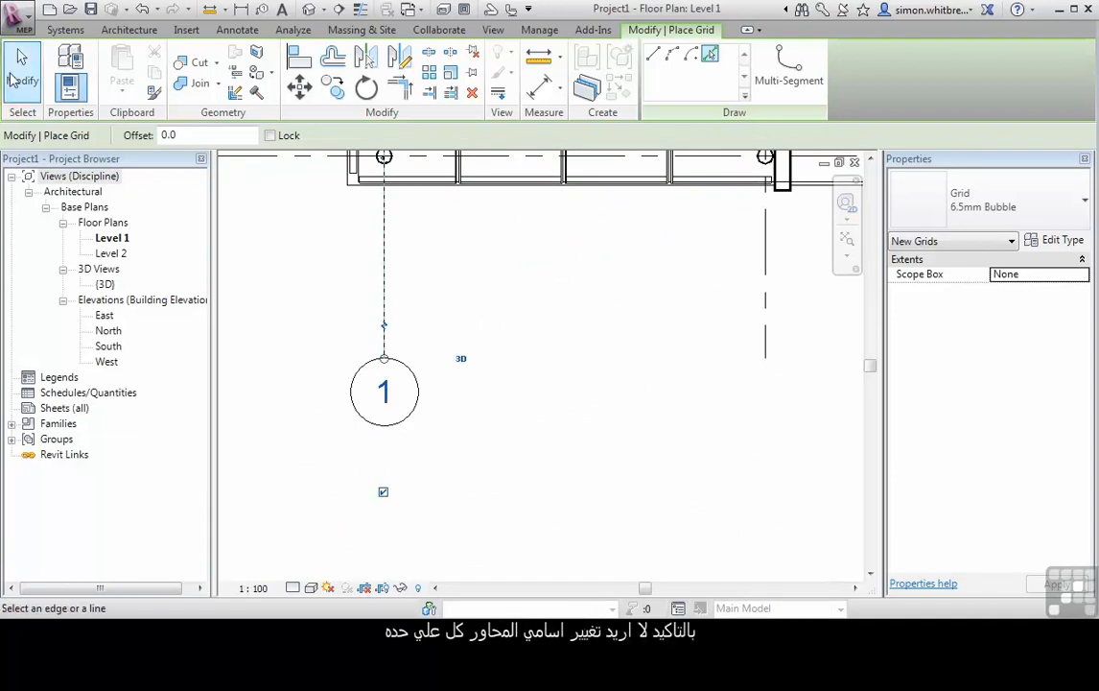
left_click(389, 388)
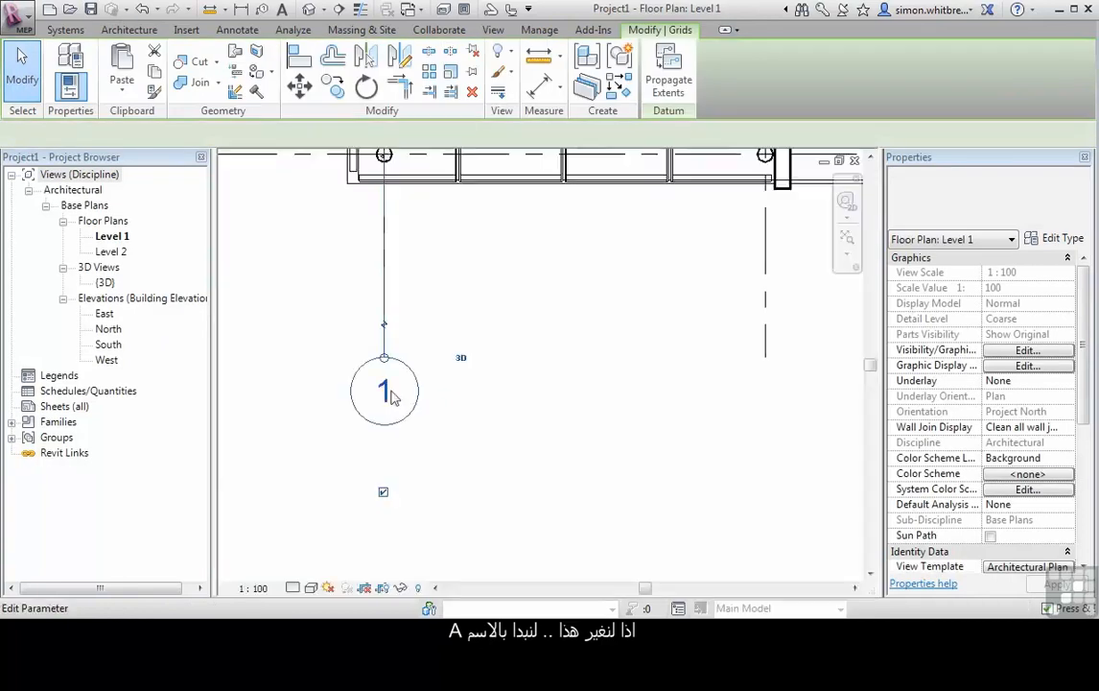
left_click(384, 390)
type("A")
key("Return")
scroll(341, 430, "down", 6)
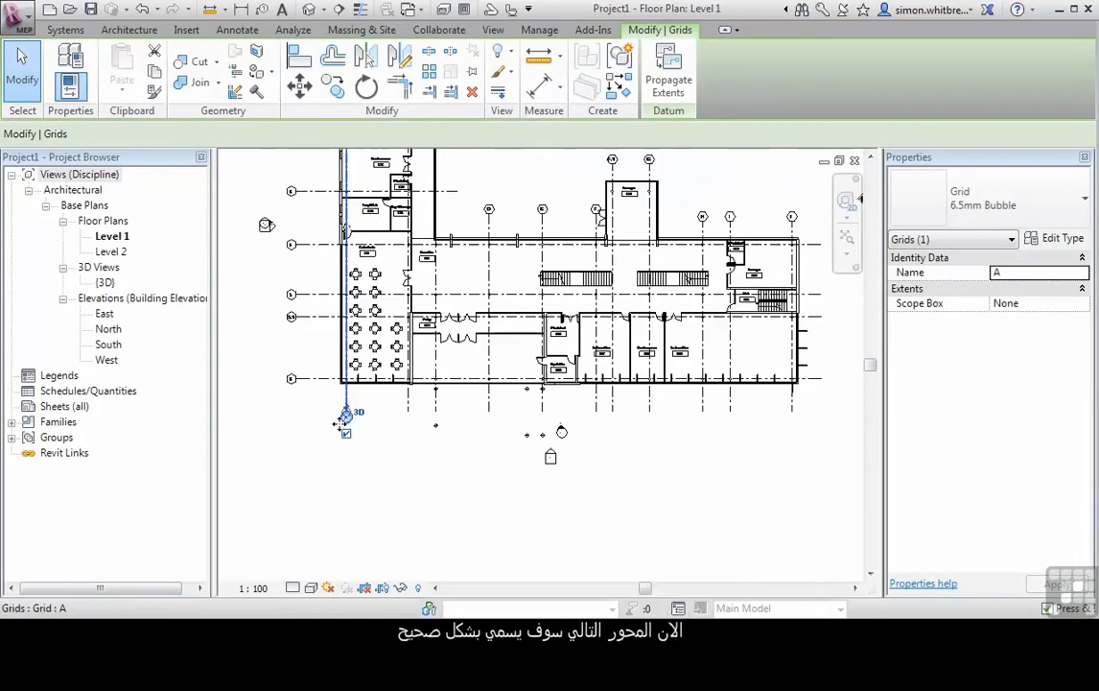
scroll(367, 209, "up", 5)
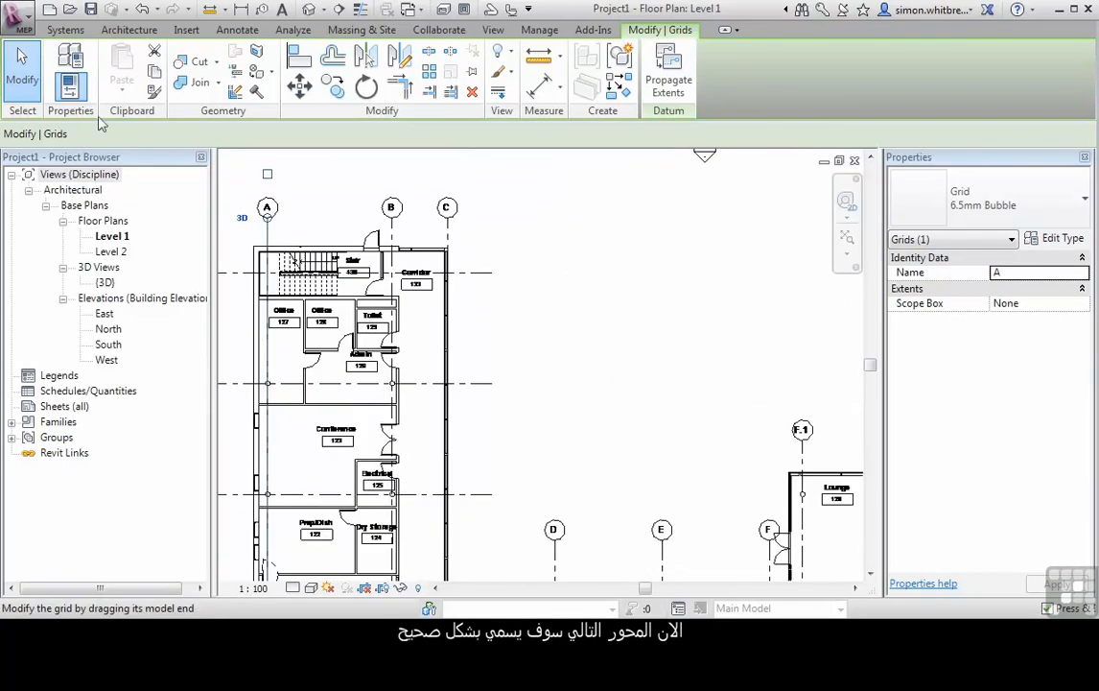
Place grids with the Pick Lines option on grid lines B, C, D, E and F of the linked floor plan
left_click(125, 30)
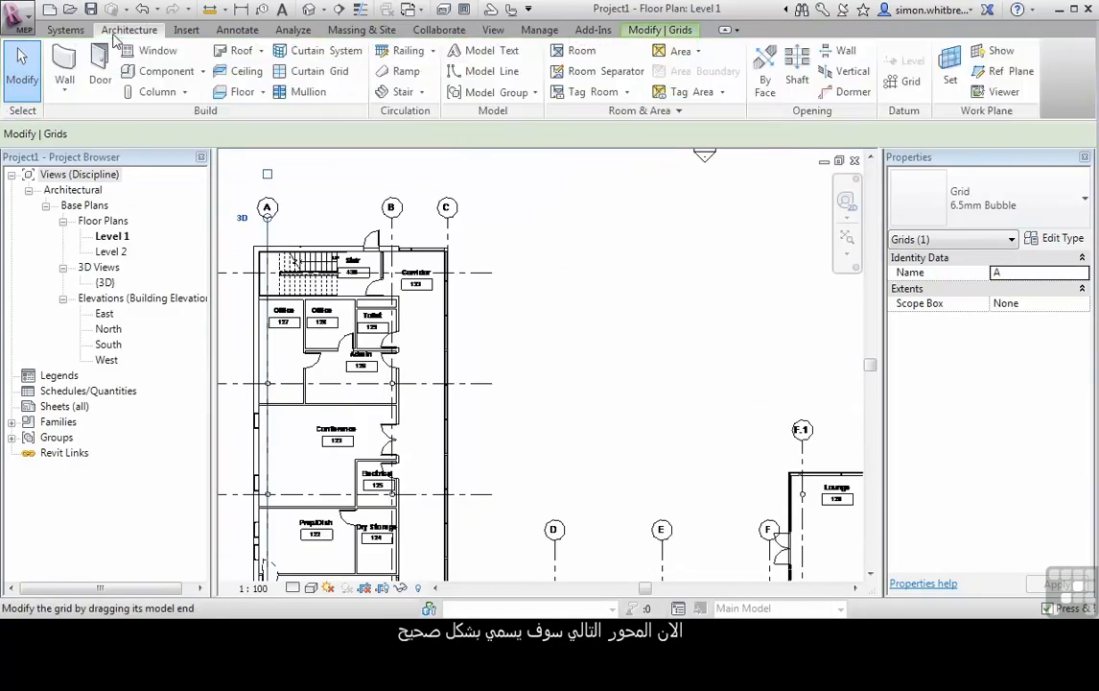
left_click(901, 82)
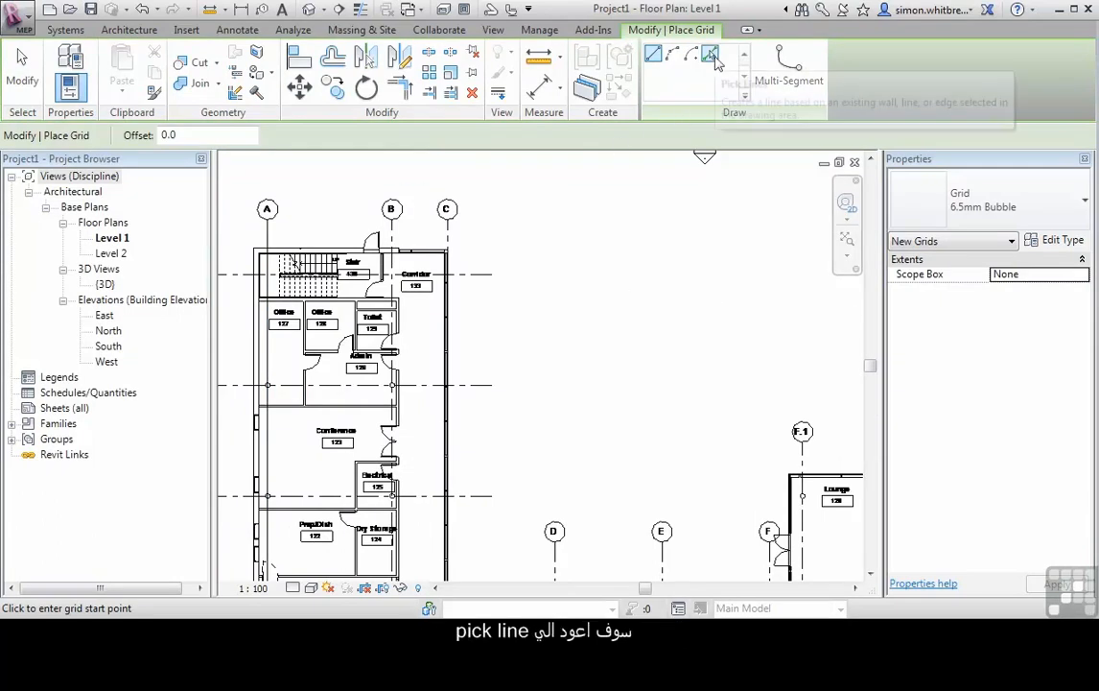
left_click(710, 54)
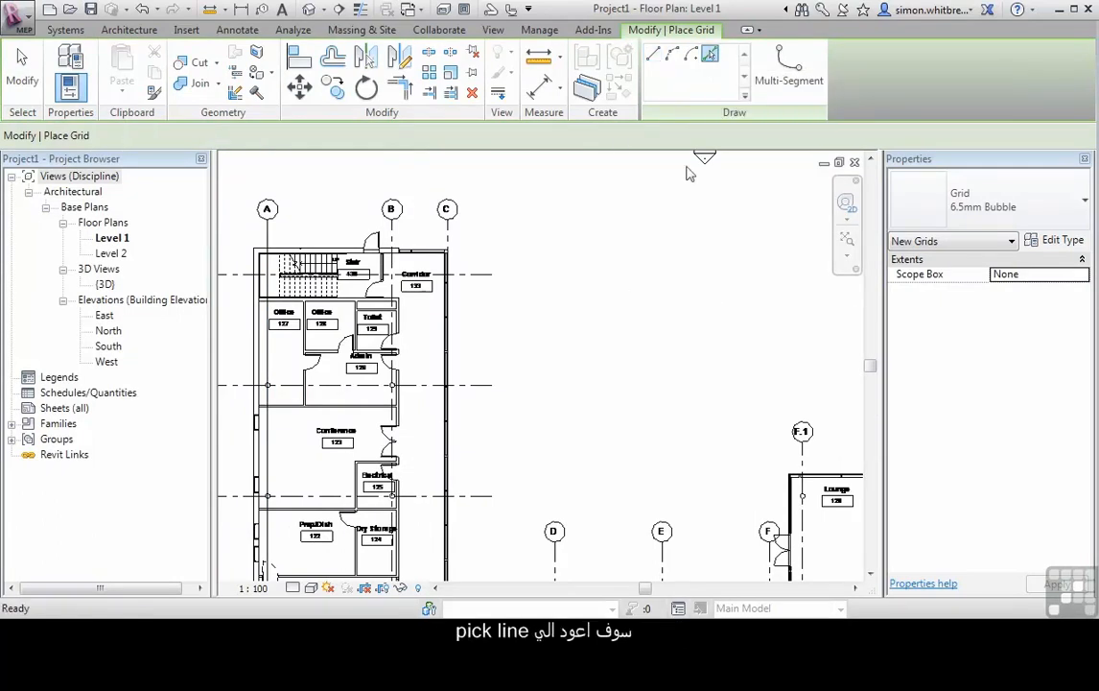
left_click(392, 231)
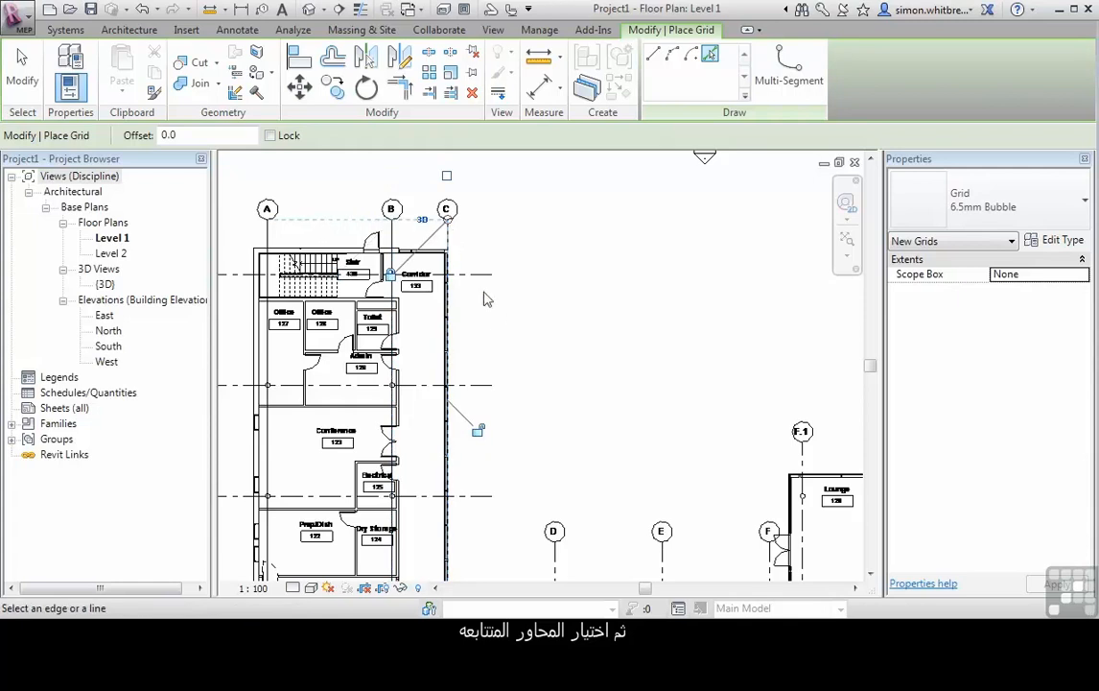
scroll(489, 322, "down", 3)
left_click(519, 447)
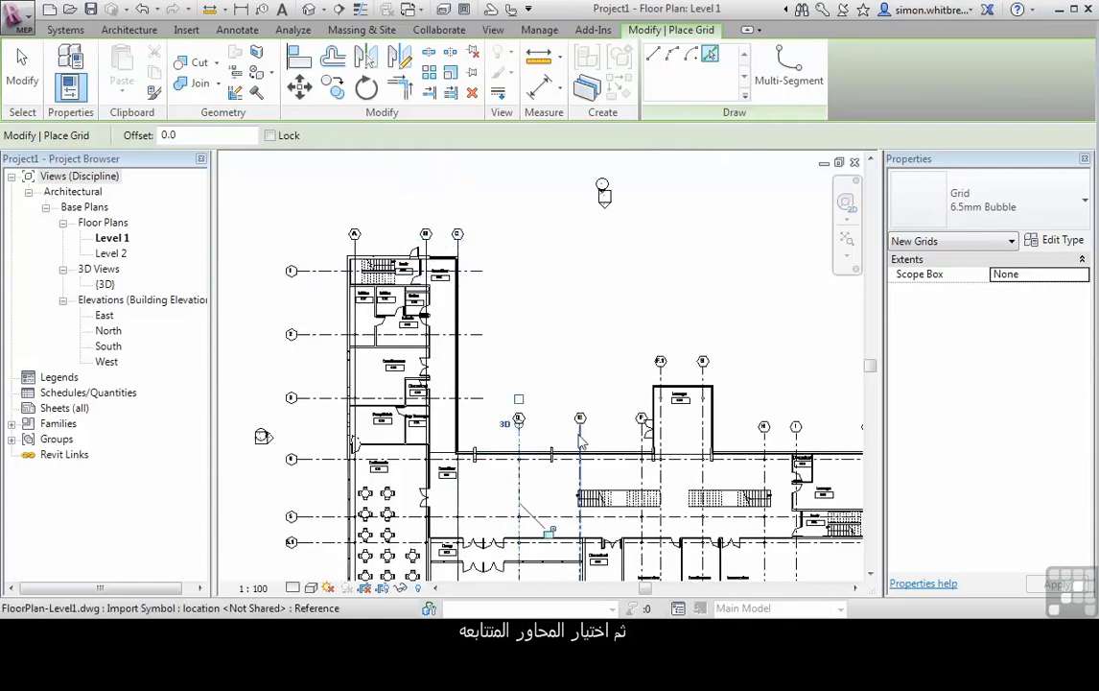
left_click(579, 444)
left_click(641, 449)
Place grids on grid lines G, H, I and J of the linked floor plan, skipping line F.1
middle_click_drag(595, 397, 329, 346)
scroll(412, 348, "up", 3)
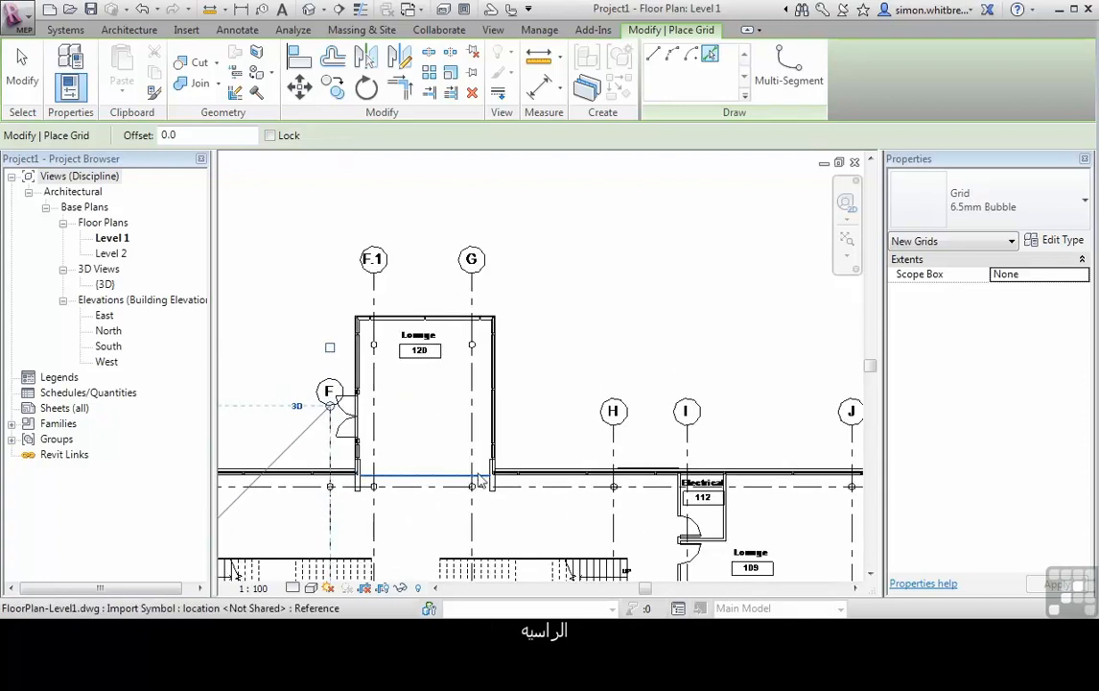
middle_click_drag(482, 510, 426, 505)
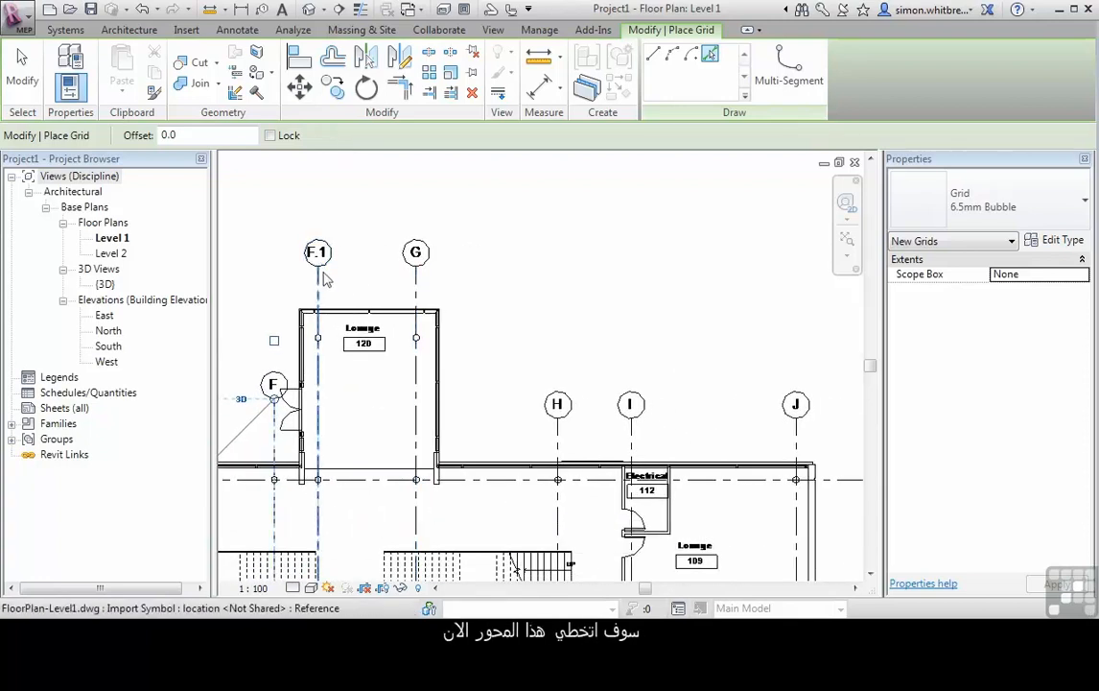
left_click(416, 285)
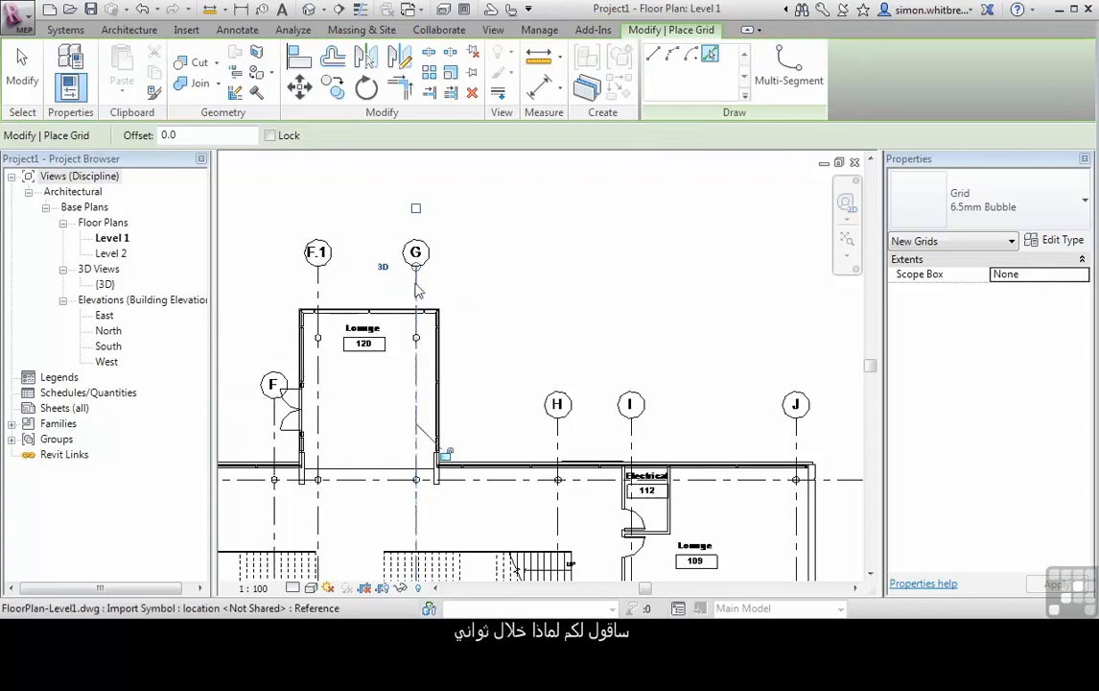
left_click(630, 432)
left_click(800, 438)
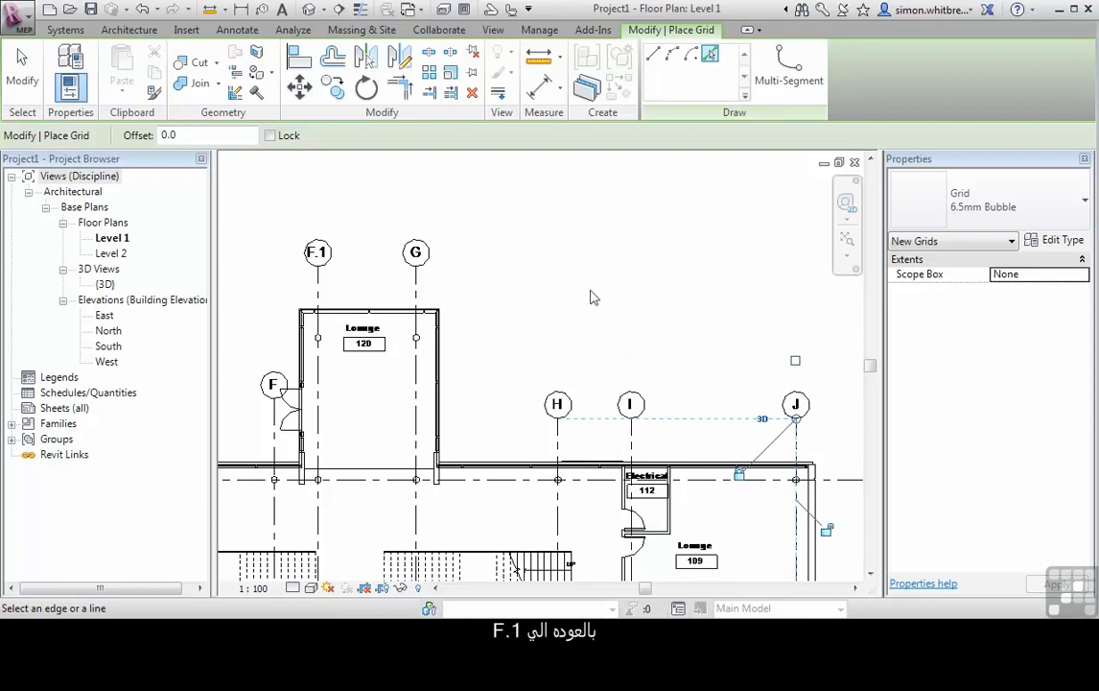
Place a grid on line F.1 of the linked floor plan and rename its bubble as F.1
left_click(332, 289)
middle_click_drag(401, 438, 435, 258)
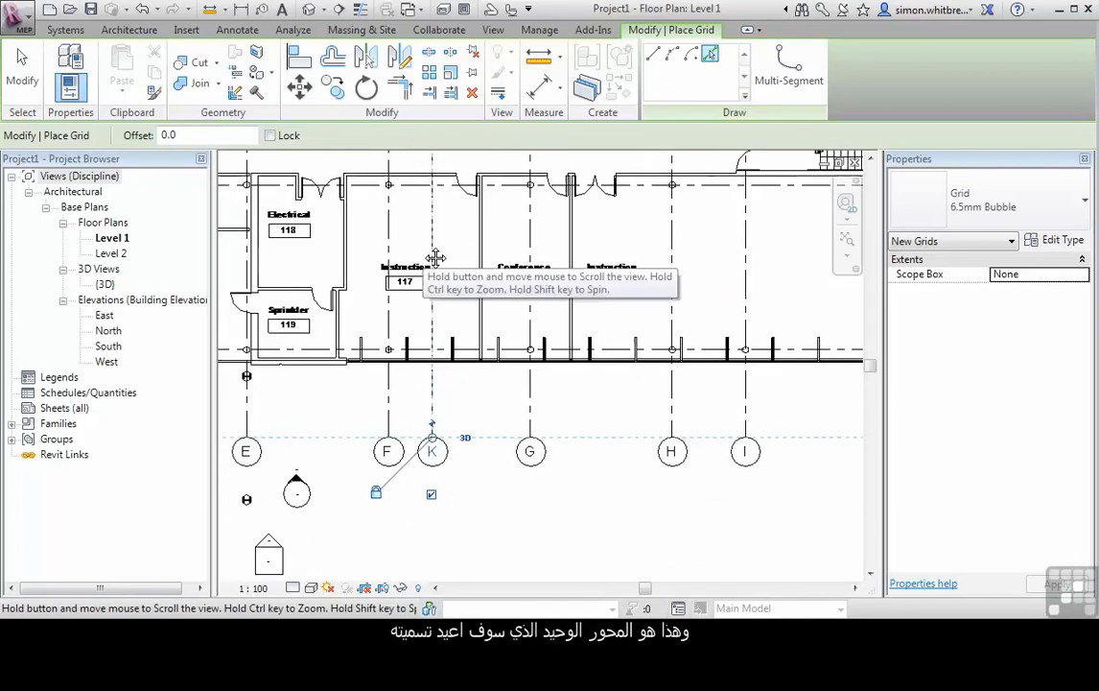
key("Escape")
key("Escape")
left_click(432, 451)
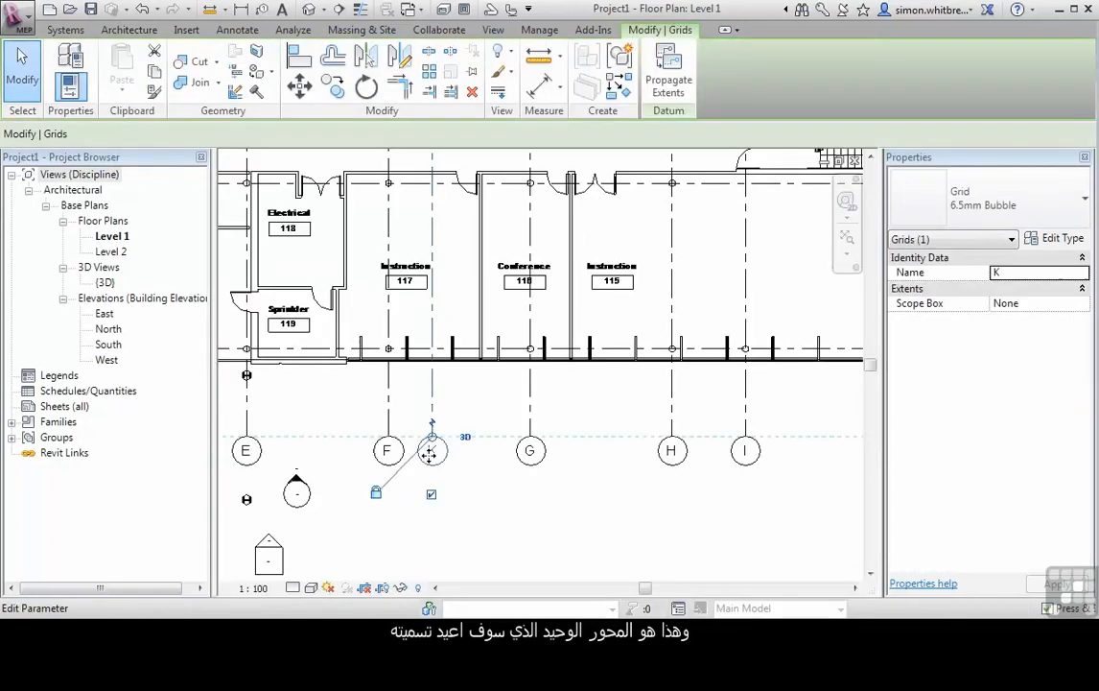
left_click(432, 451)
type("F")
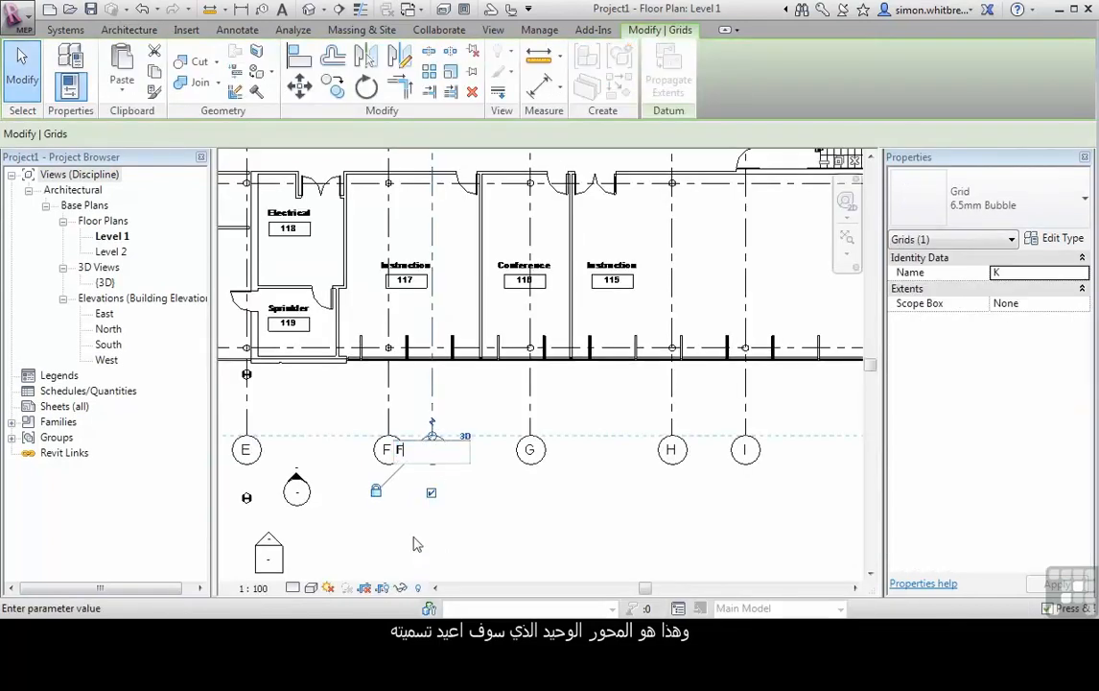
type(".1")
key("Return")
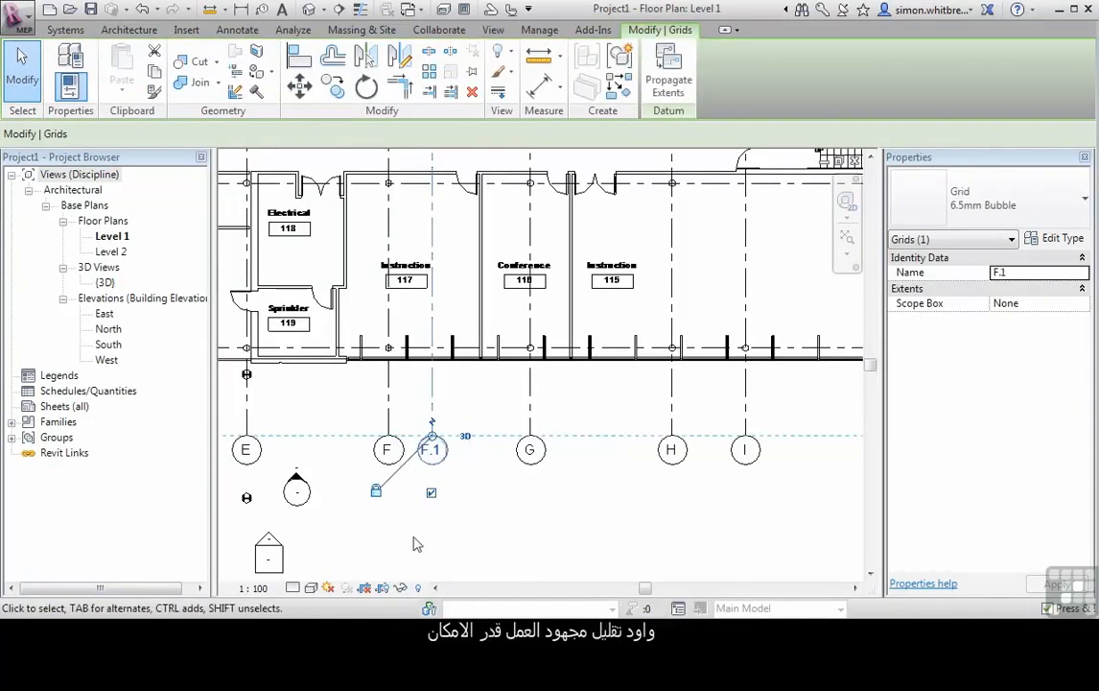
left_click(478, 510)
Place a grid with Pick Lines on horizontal line 1 of the linked floor plan and rename its bubble as 1
scroll(614, 378, "down", 2)
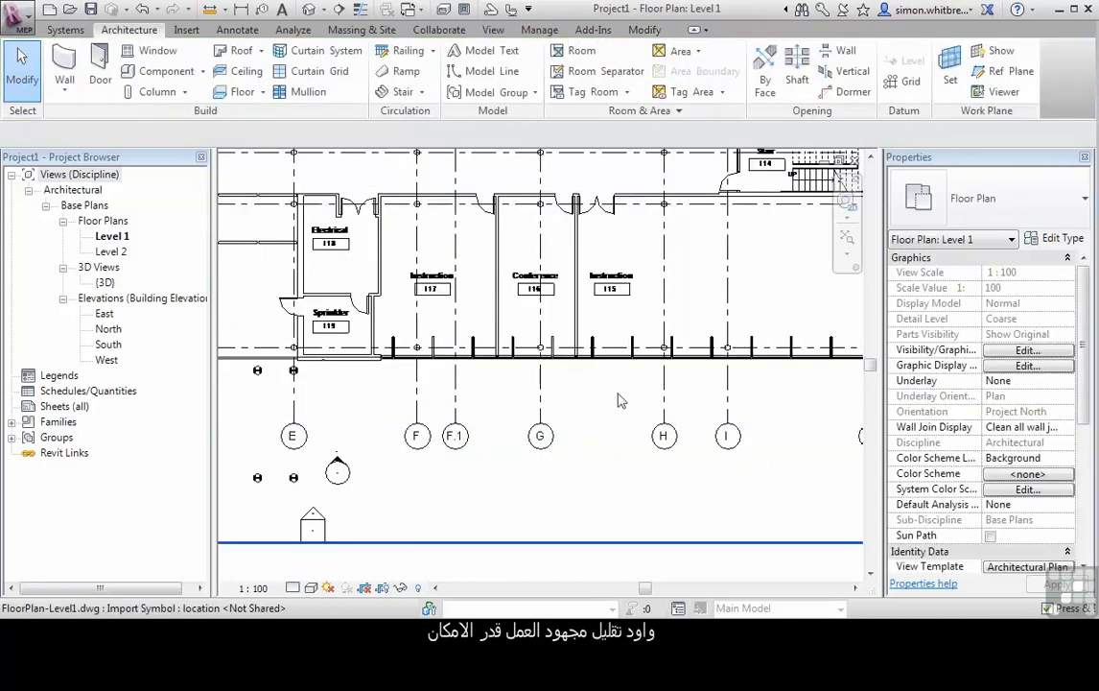
scroll(620, 434, "down", 3)
scroll(417, 268, "up", 5)
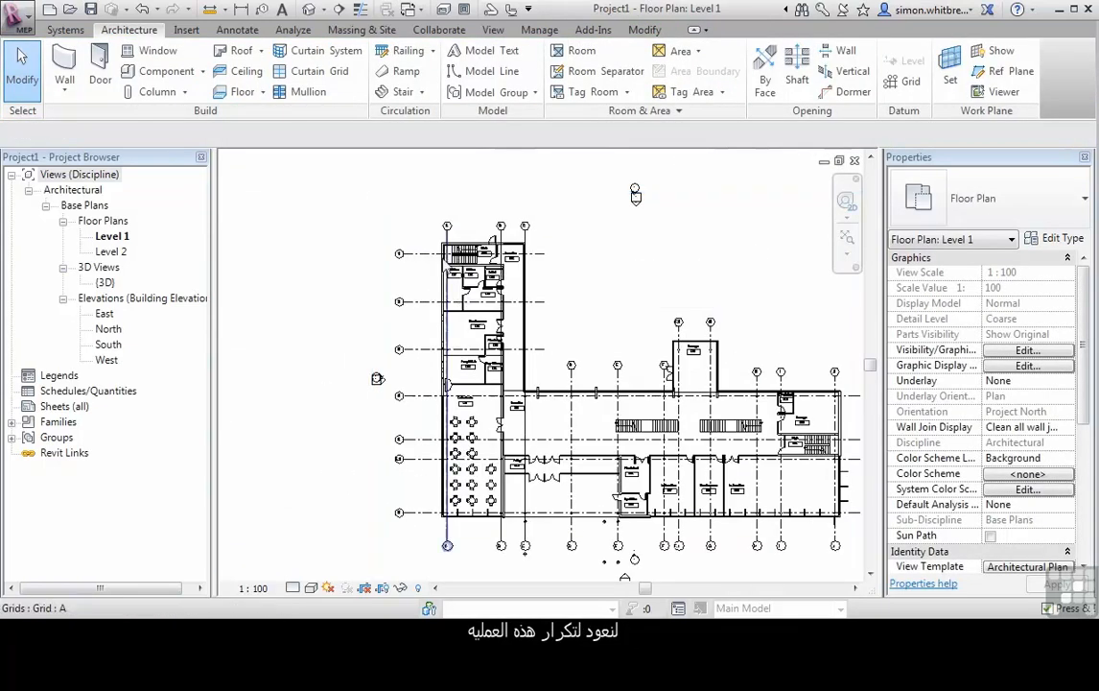
scroll(417, 268, "up", 1)
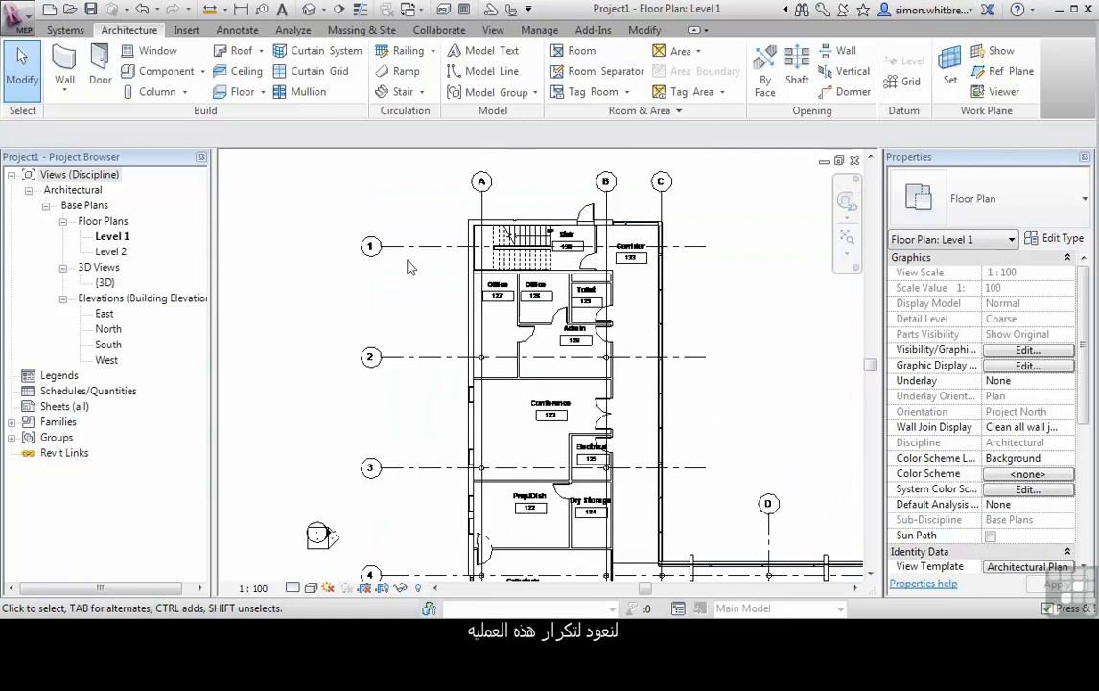
left_click(908, 84)
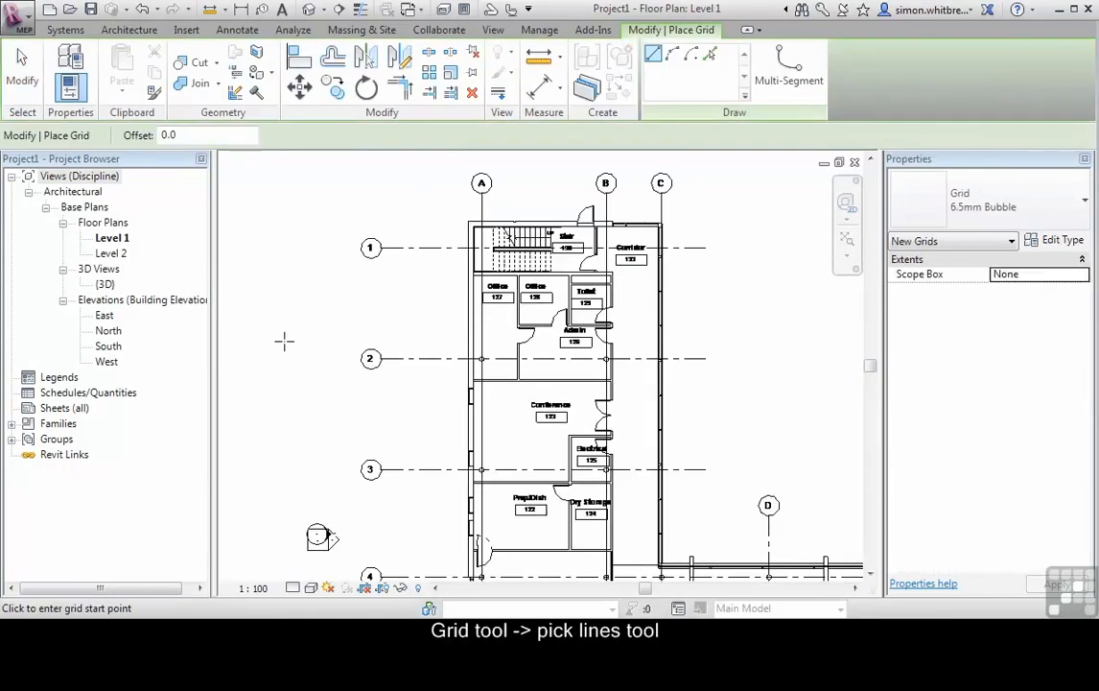
left_click(710, 54)
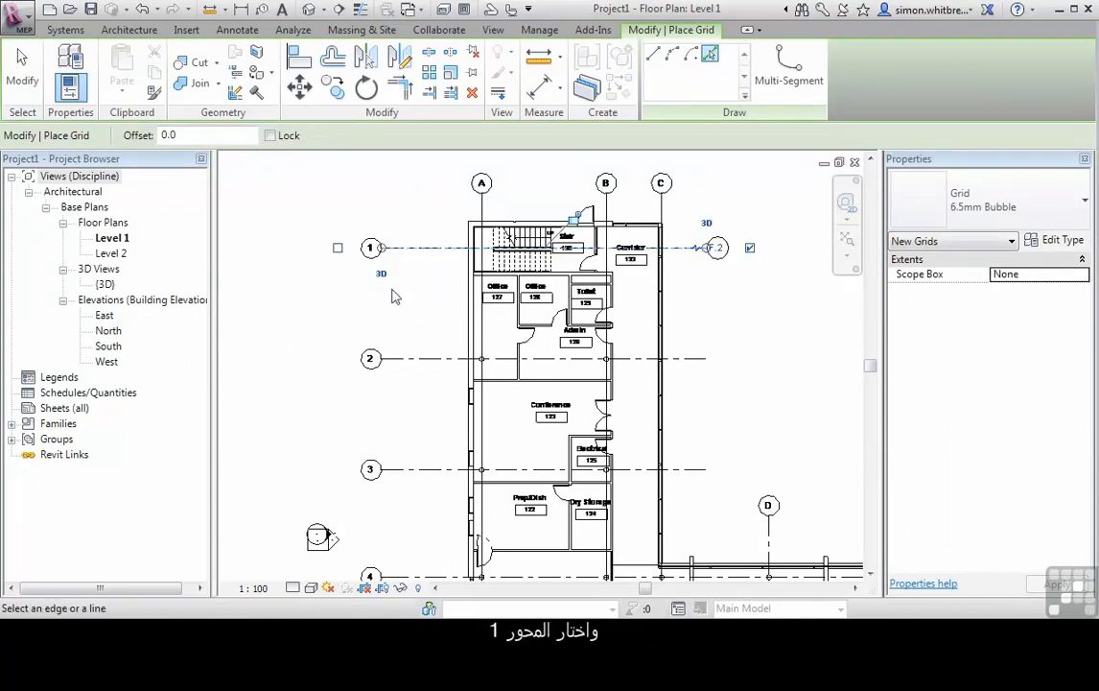
left_click(21, 72)
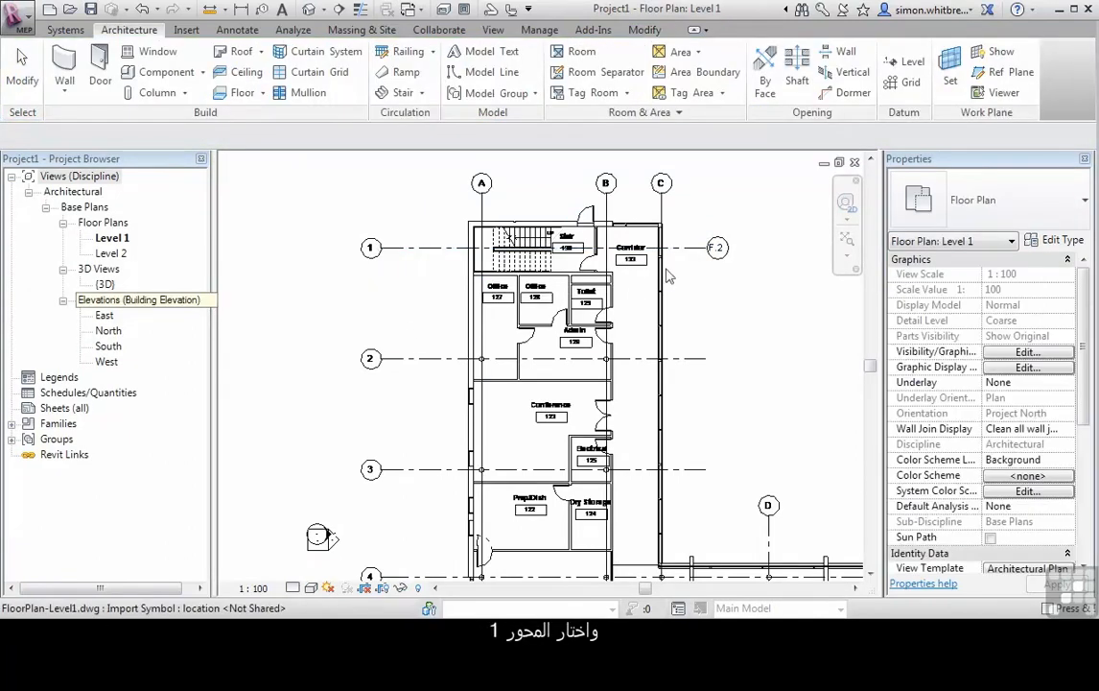
double_click(719, 249)
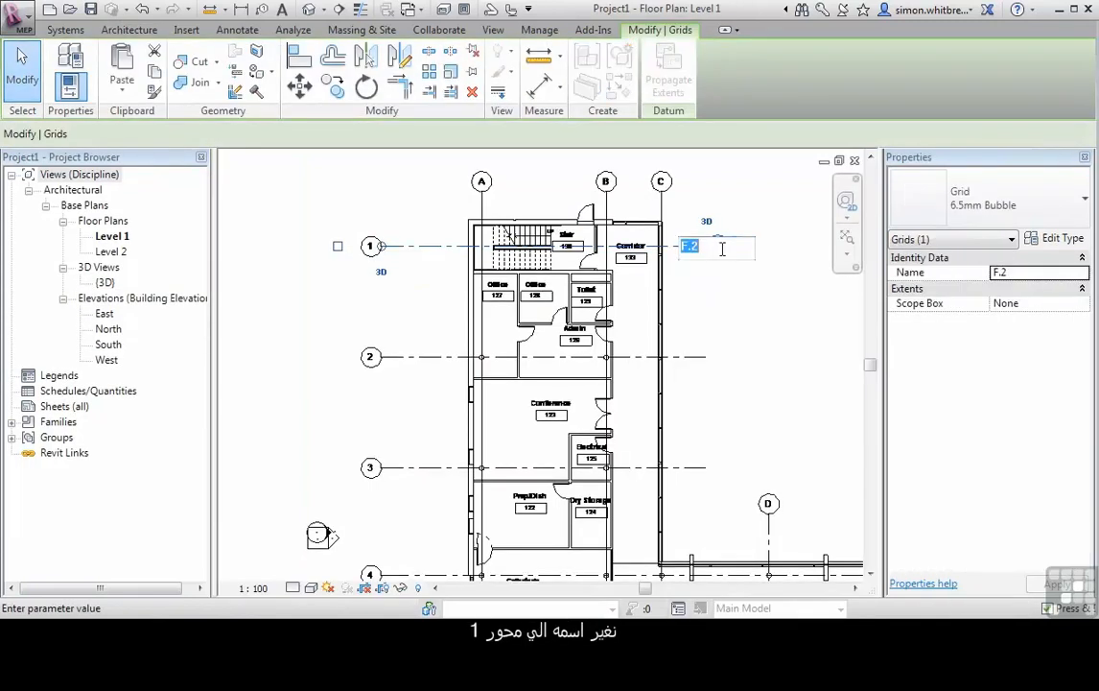
key("Return")
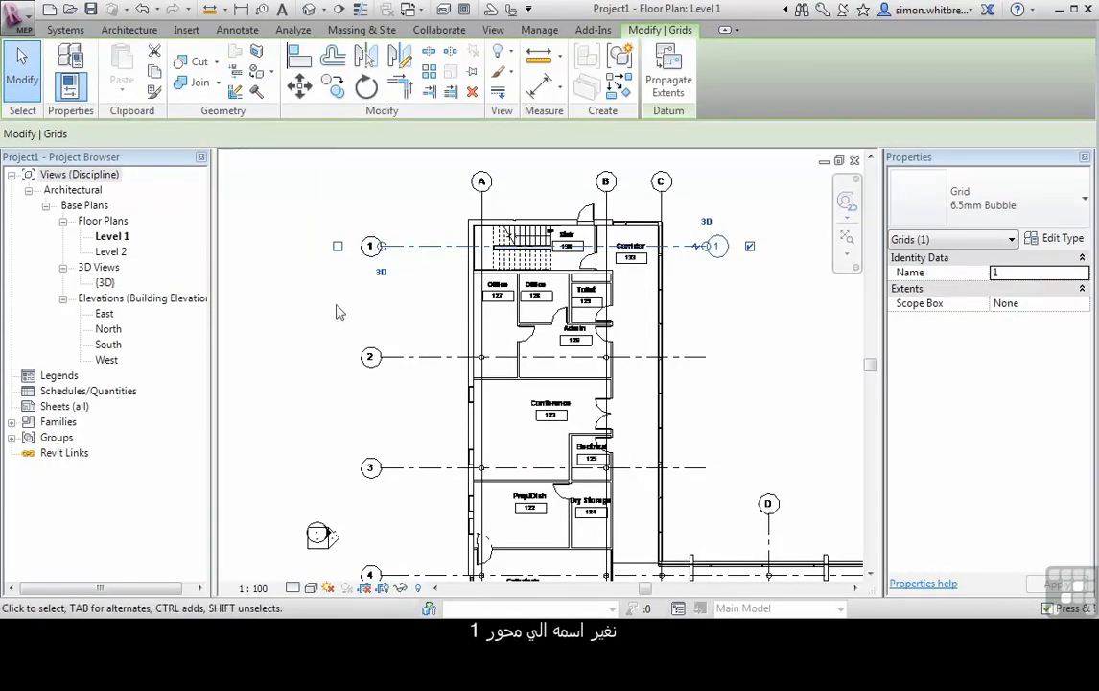
Place grids with Pick Lines on horizontal lines 2, 3, 4, 5 and 6 of the linked floor plan, skipping line 5.1
left_click(130, 31)
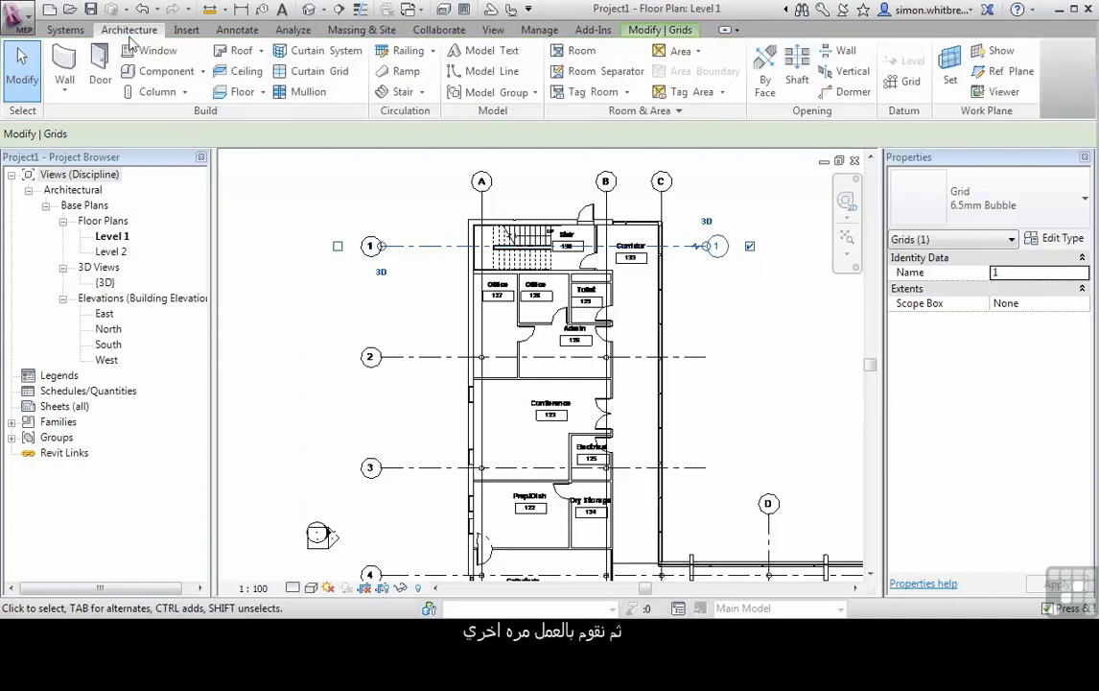
left_click(906, 82)
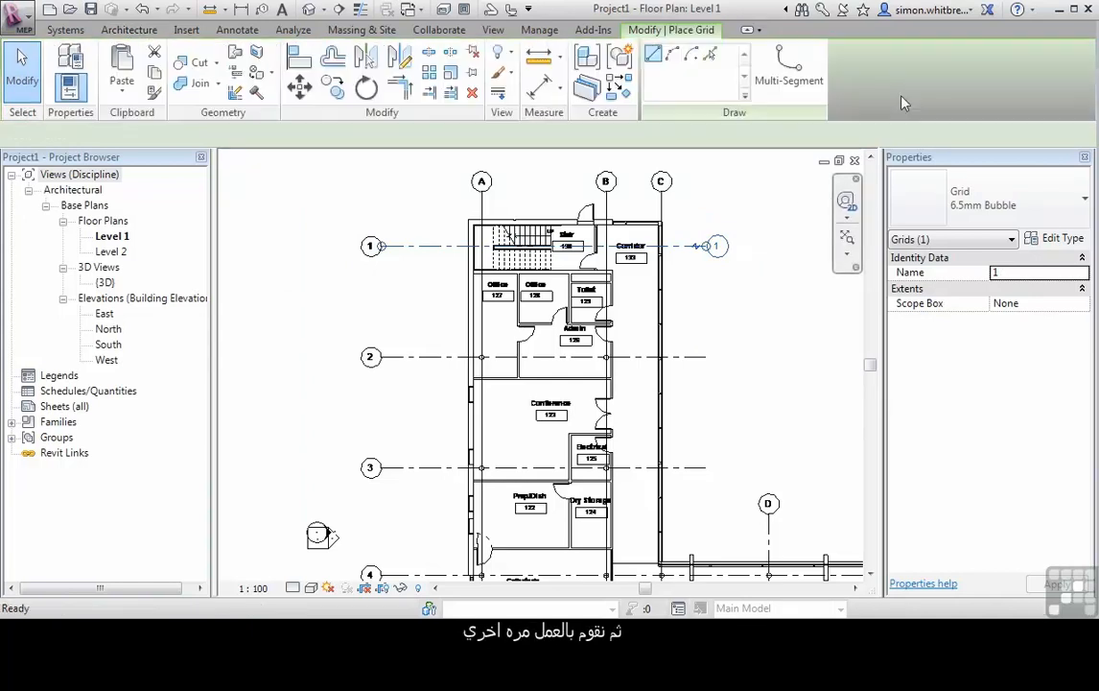
left_click(429, 357)
left_click(410, 469)
middle_click_drag(387, 533, 368, 278)
scroll(369, 288, "up", 1)
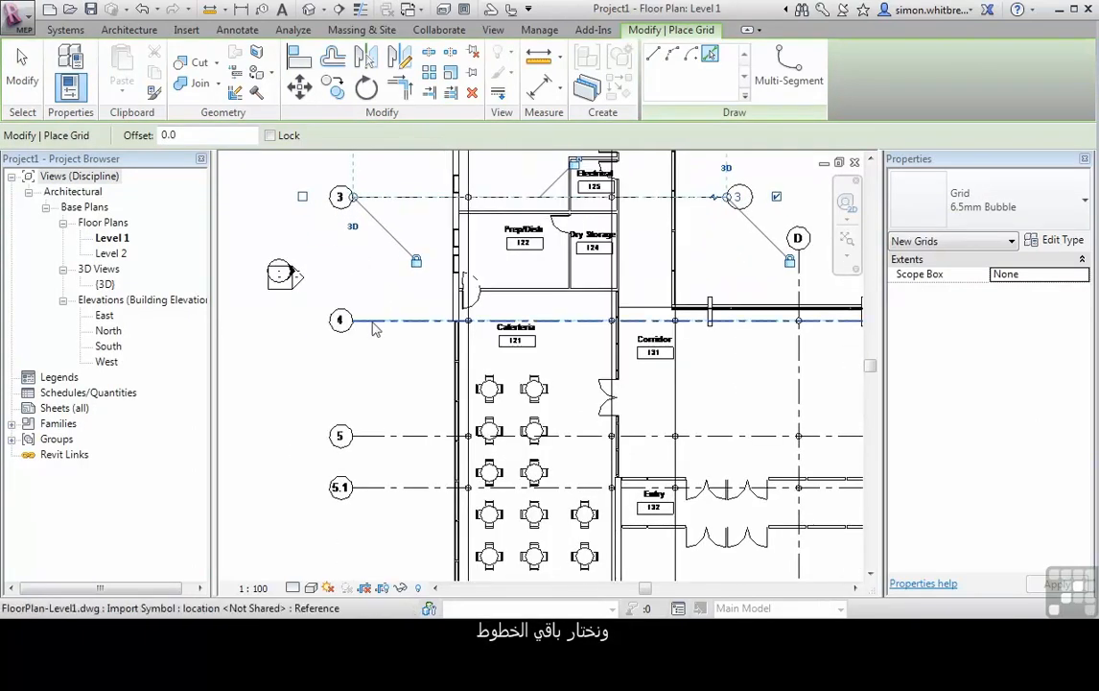
left_click(375, 326)
left_click(391, 437)
middle_click_drag(309, 531, 316, 341)
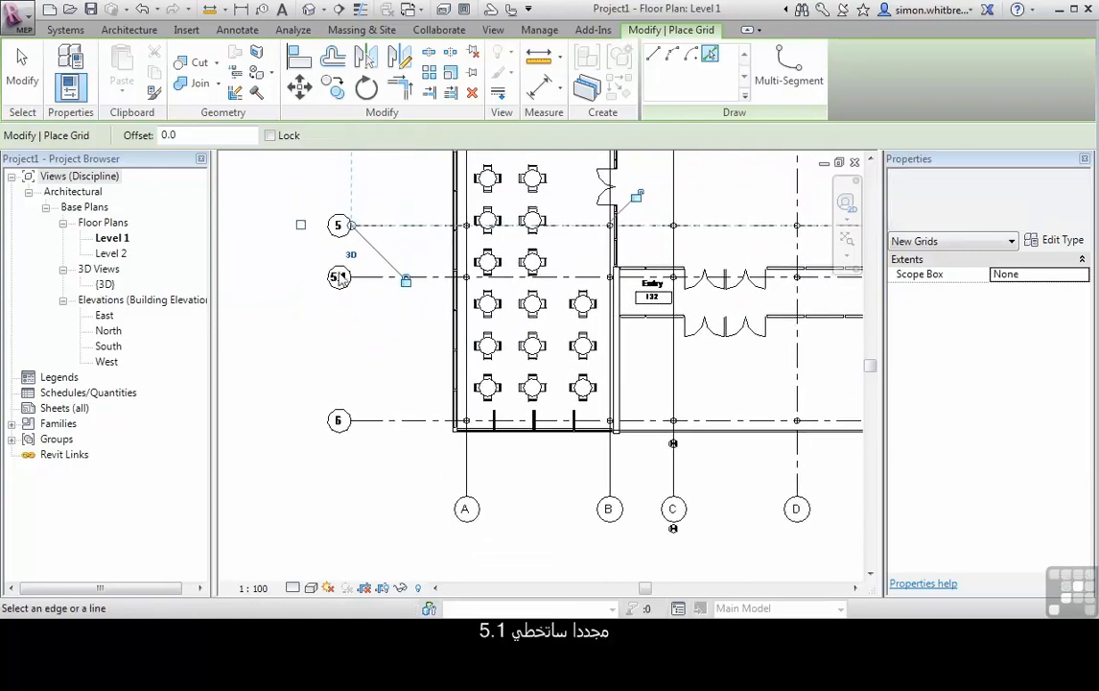
left_click(390, 422)
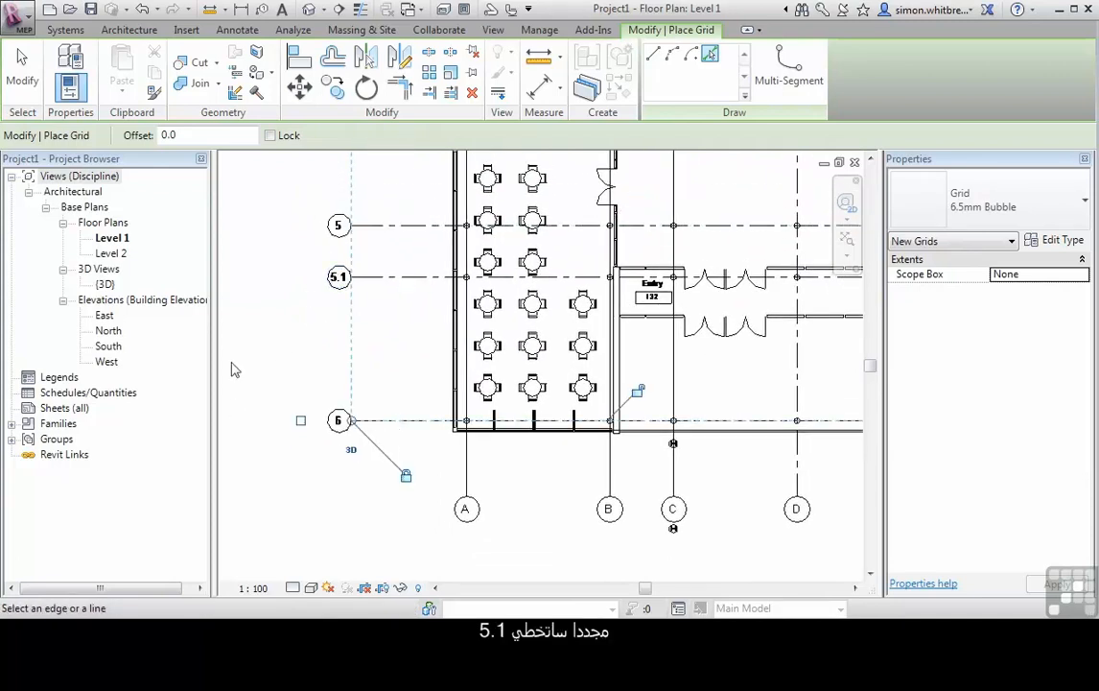
Place a grid on line 5.1 of the linked floor plan and rename its bubble as 5.1
left_click(389, 278)
scroll(307, 374, "down", 5)
scroll(576, 360, "up", 6)
scroll(571, 362, "up", 2)
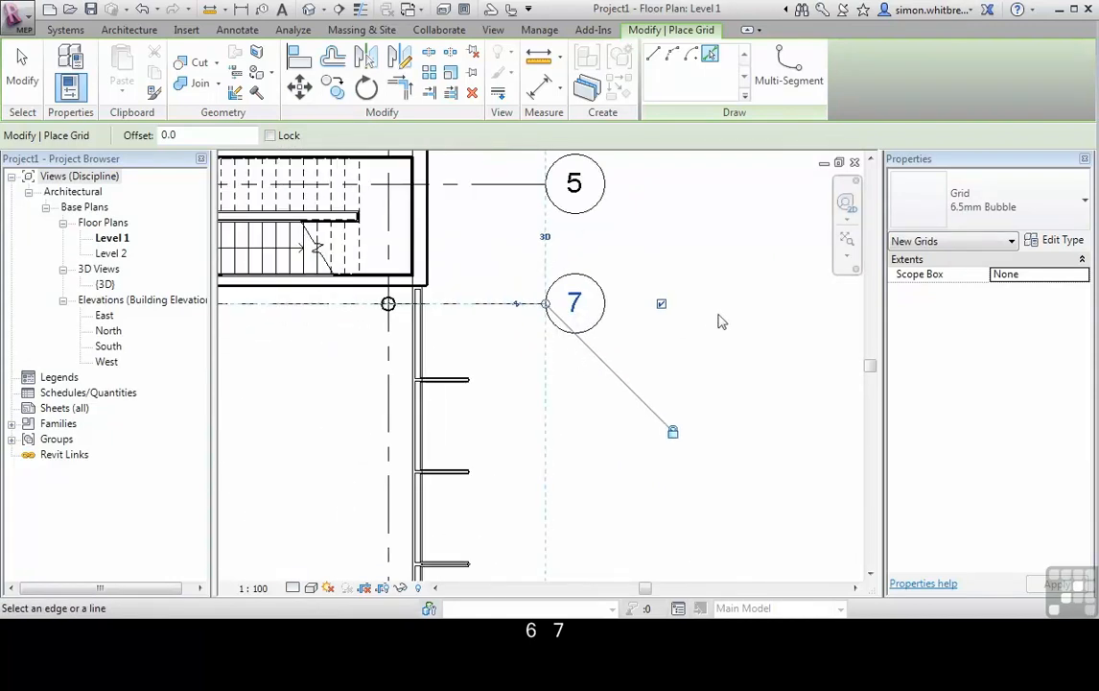
left_click(22, 69)
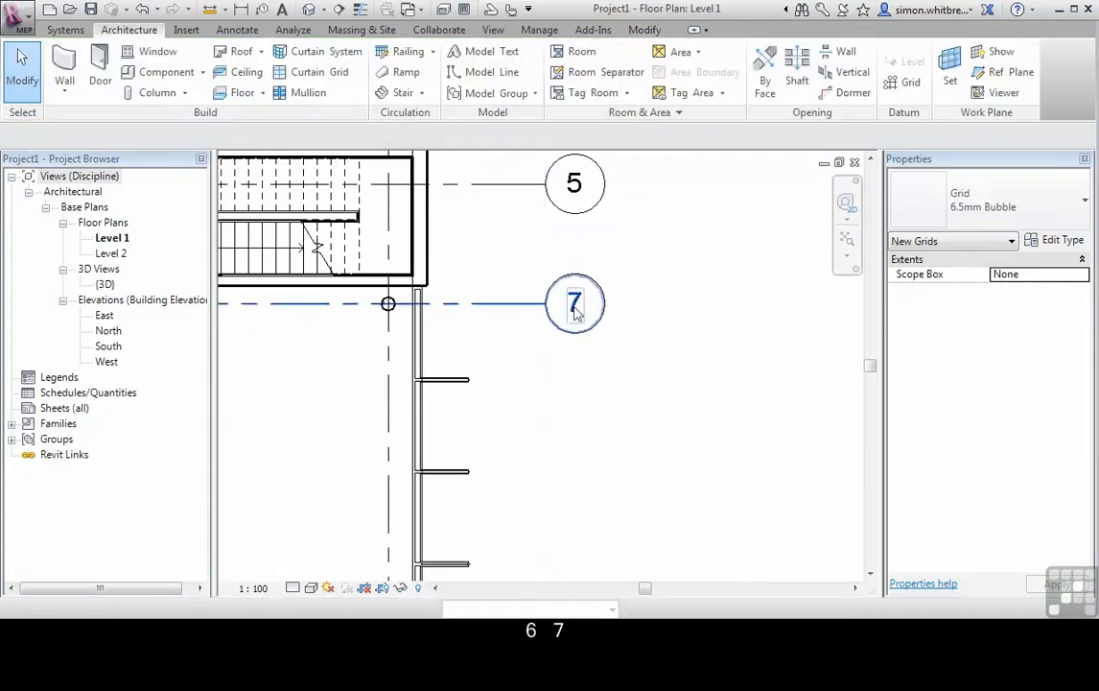
left_click(575, 308)
left_click(576, 303)
type("5")
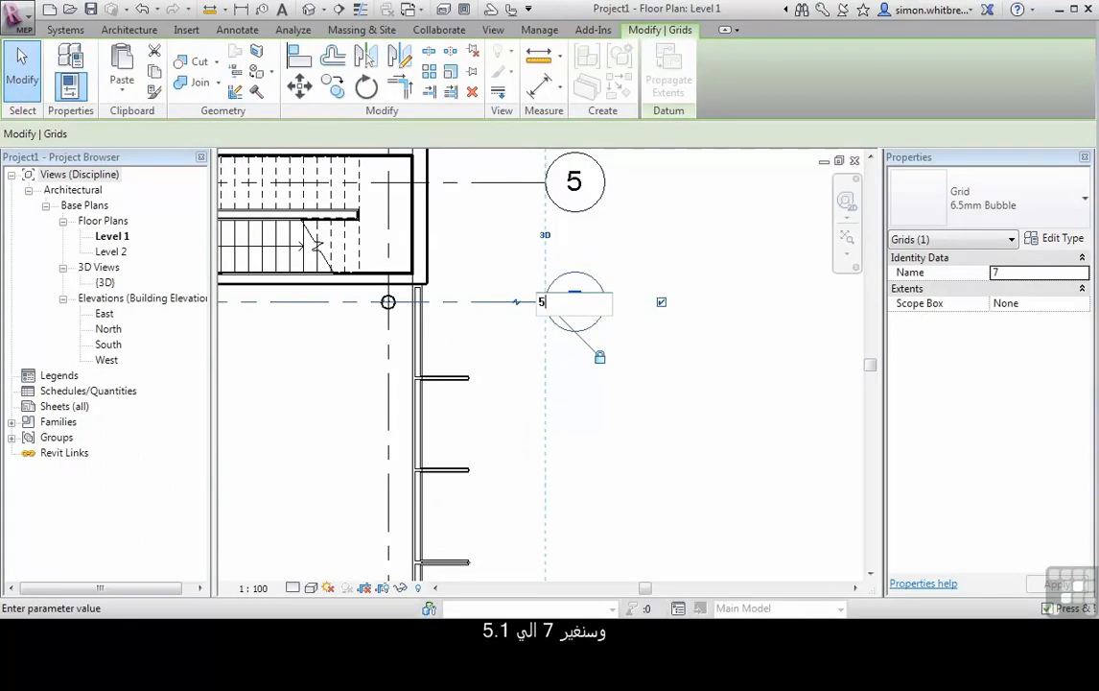
key("Return")
key("Escape")
scroll(576, 312, "down", 2)
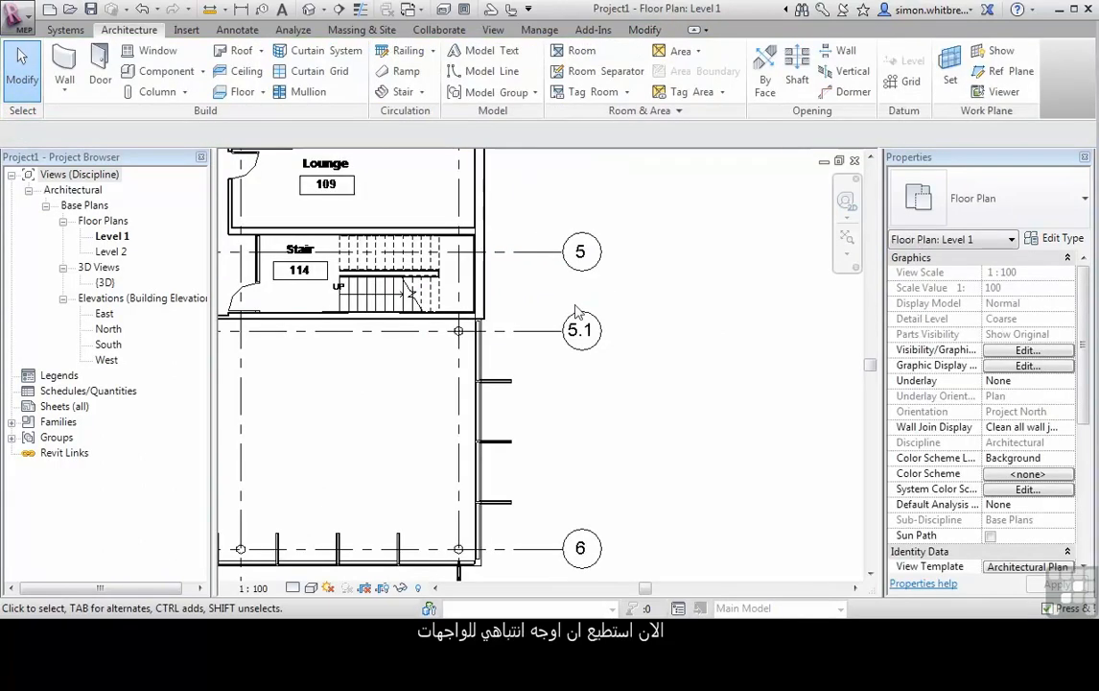